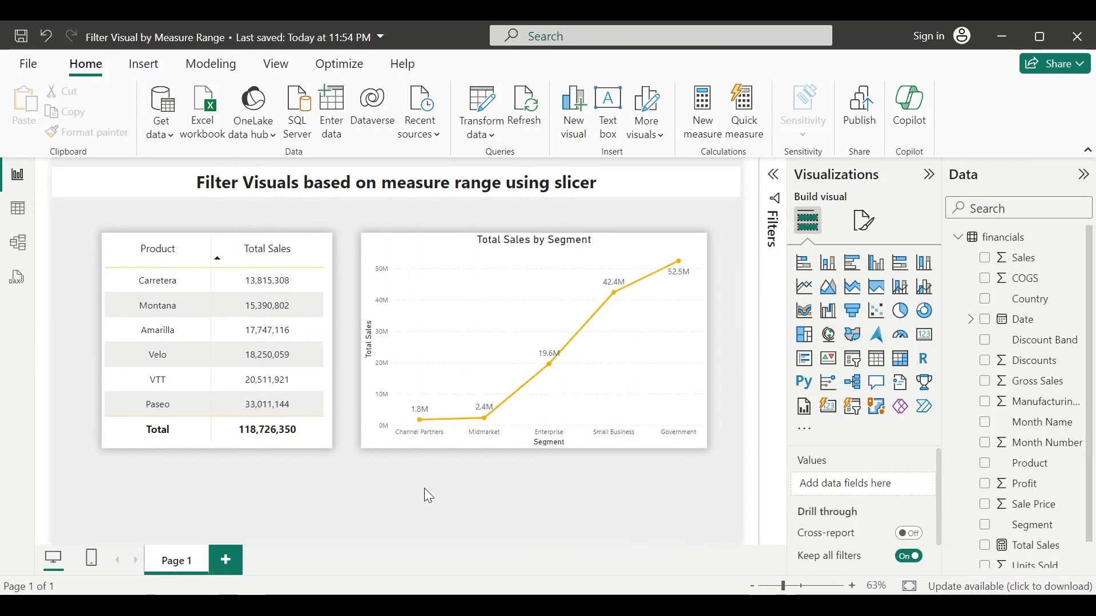
{"action": "mouse_move", "coordinate": [217, 340]}
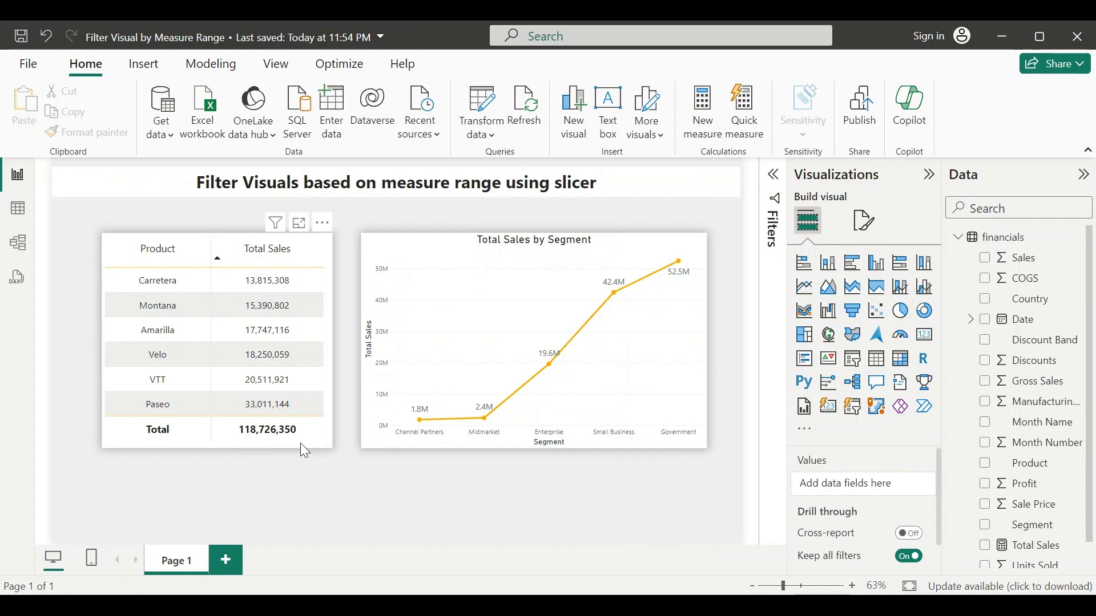
Start an Enter data table and name it RangeGroup
{"action": "left_click", "coordinate": [302, 443]}
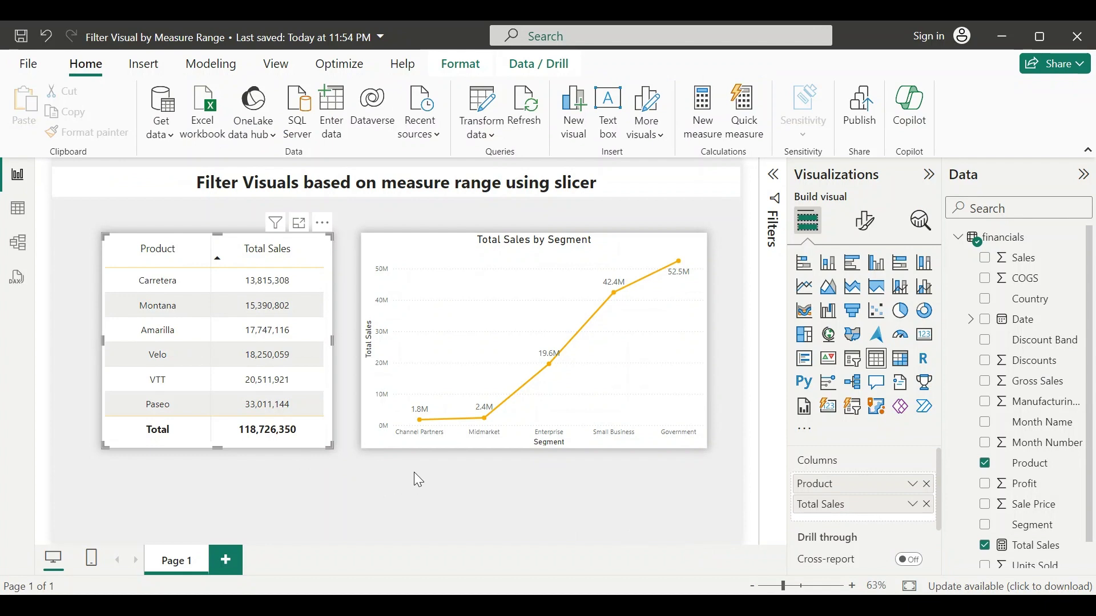
{"action": "left_click", "coordinate": [1037, 542]}
{"action": "left_click", "coordinate": [697, 544]}
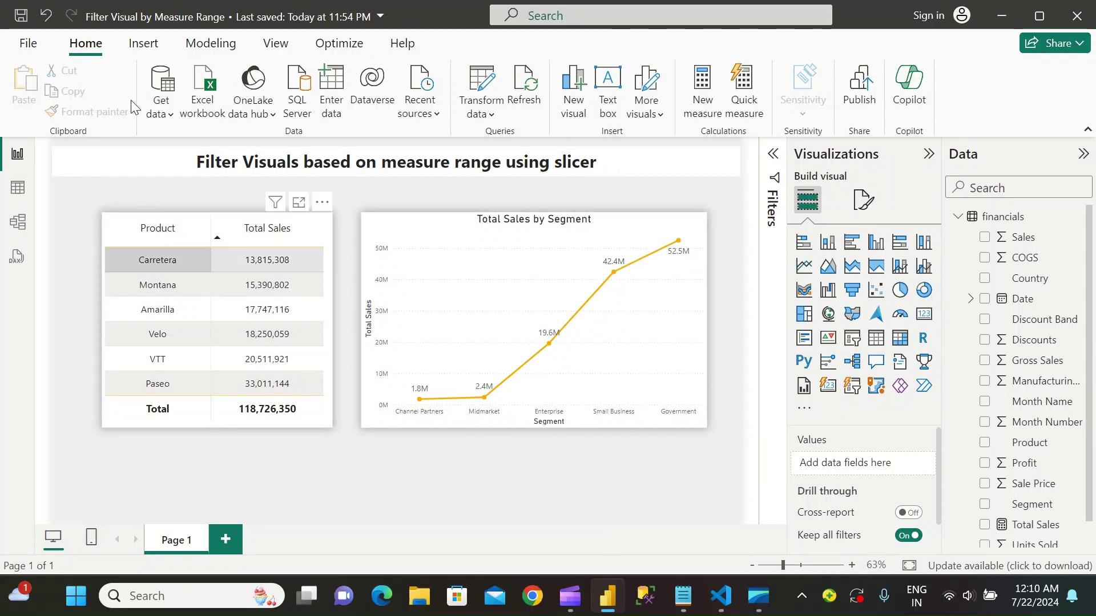
{"action": "left_click", "coordinate": [334, 86]}
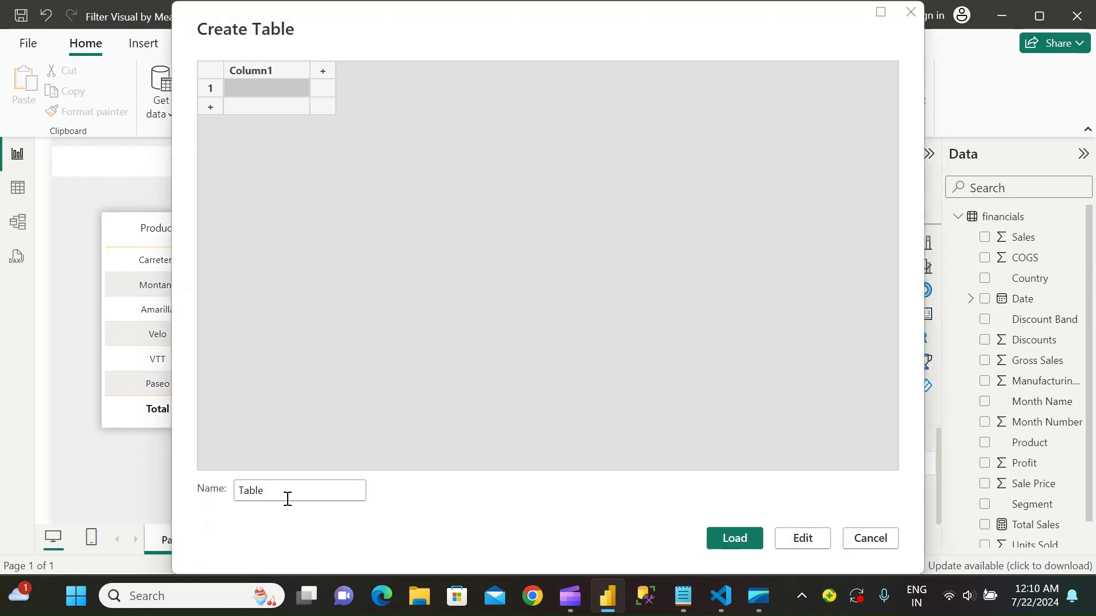
{"action": "double_click", "coordinate": [287, 495]}
{"action": "type", "text": "Rang"}
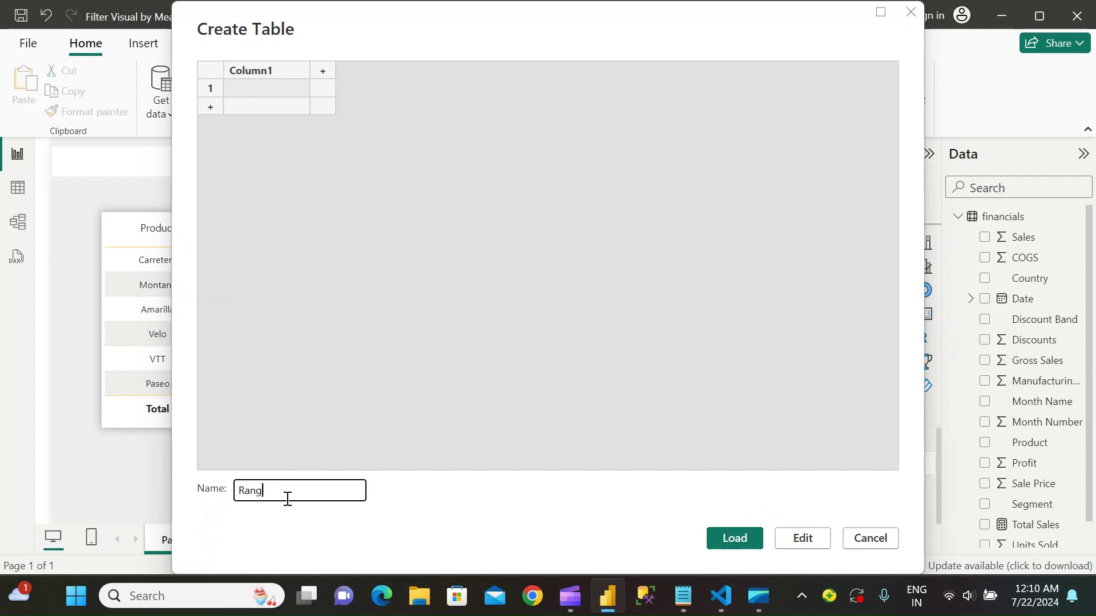
{"action": "type", "text": "eGroup"}
{"action": "left_click", "coordinate": [235, 62]}
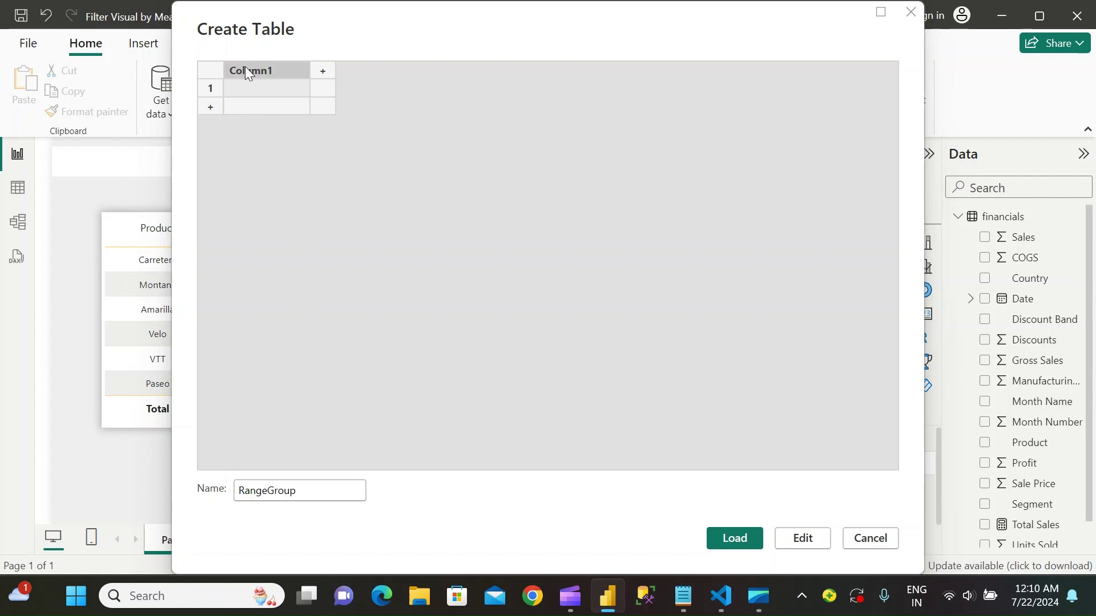
Give the table the column headers RangeStart, RangeEnd and RangeGroupName
{"action": "double_click", "coordinate": [246, 70]}
{"action": "type", "text": "RangeStart"}
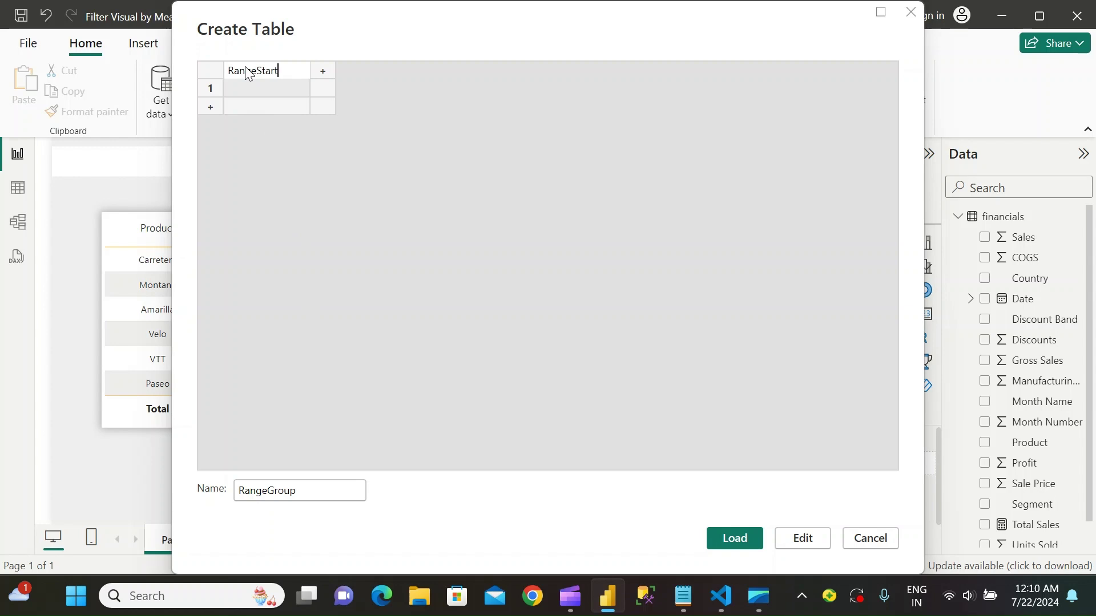
{"action": "left_click", "coordinate": [322, 70]}
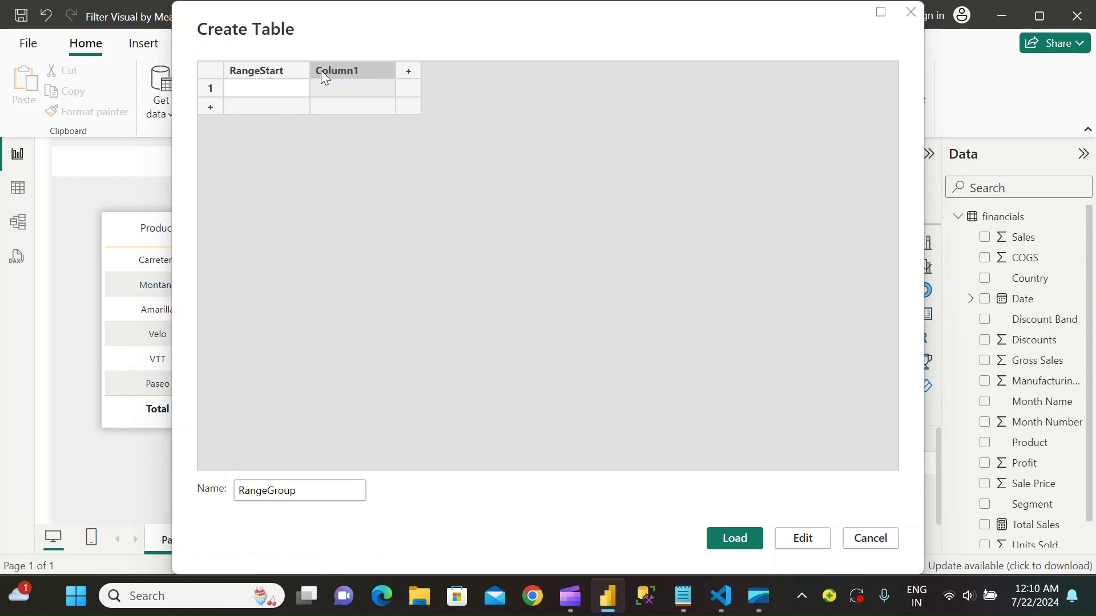
{"action": "type", "text": "RangeE"}
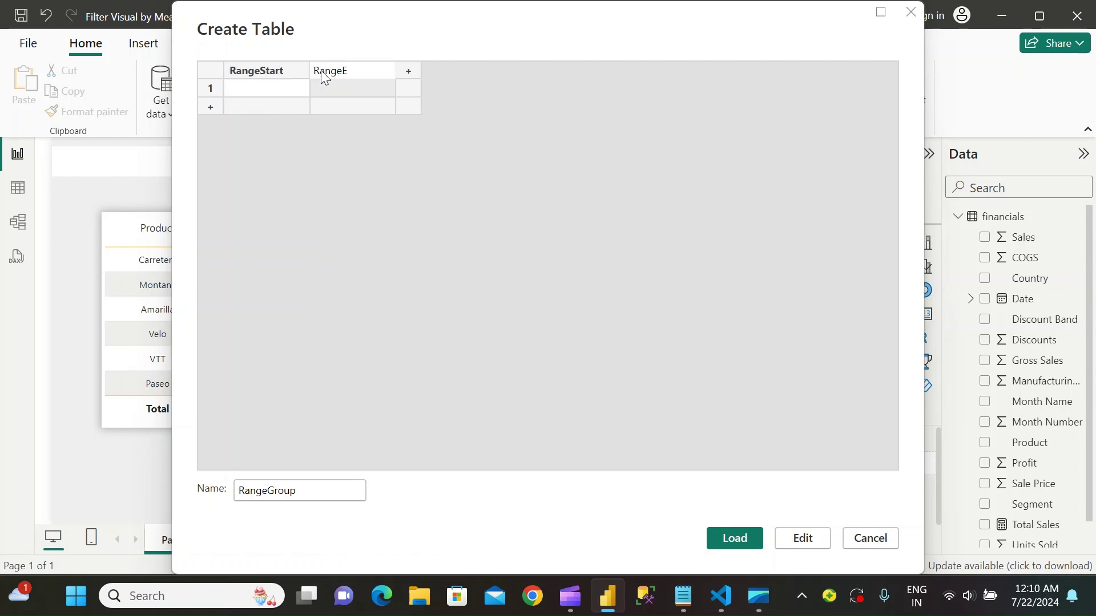
{"action": "type", "text": "nd"}
{"action": "left_click", "coordinate": [404, 69]}
{"action": "type", "text": "R"}
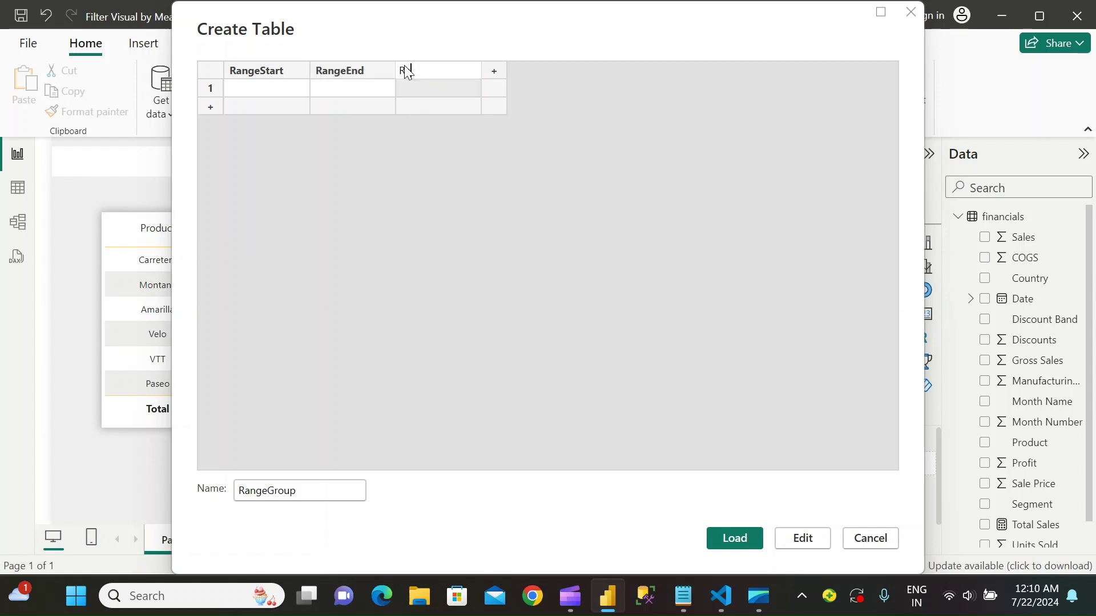
{"action": "type", "text": "o"}
{"action": "type", "text": "upName"}
Enter the first two range rows, 0-10M and 10-20M, with start, end and group name
{"action": "left_click", "coordinate": [275, 89]}
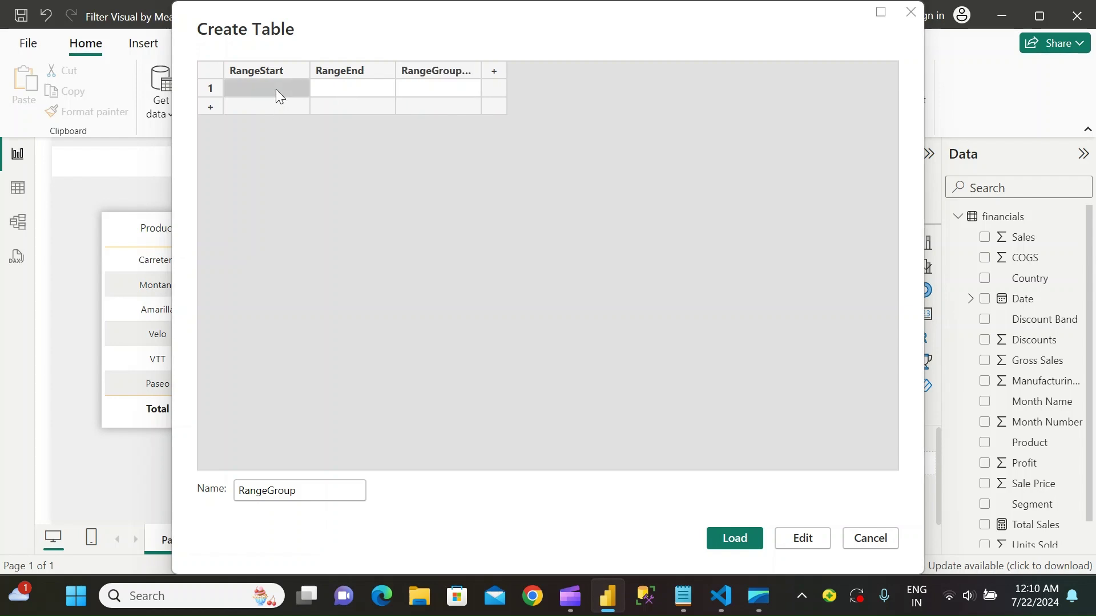
{"action": "type", "text": "0"}
{"action": "left_click", "coordinate": [346, 87]}
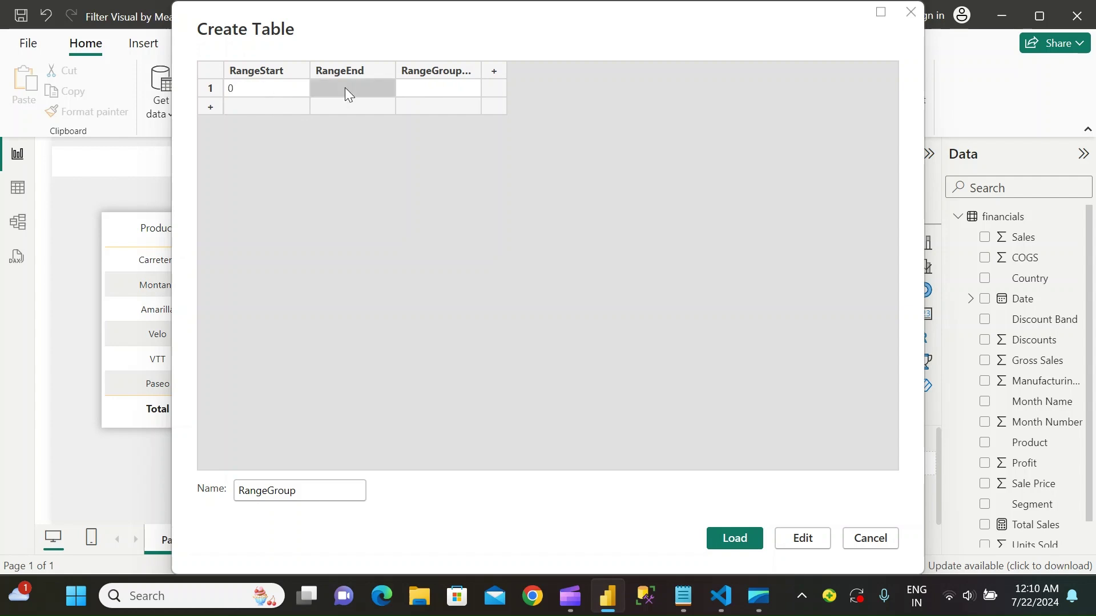
{"action": "type", "text": "10"}
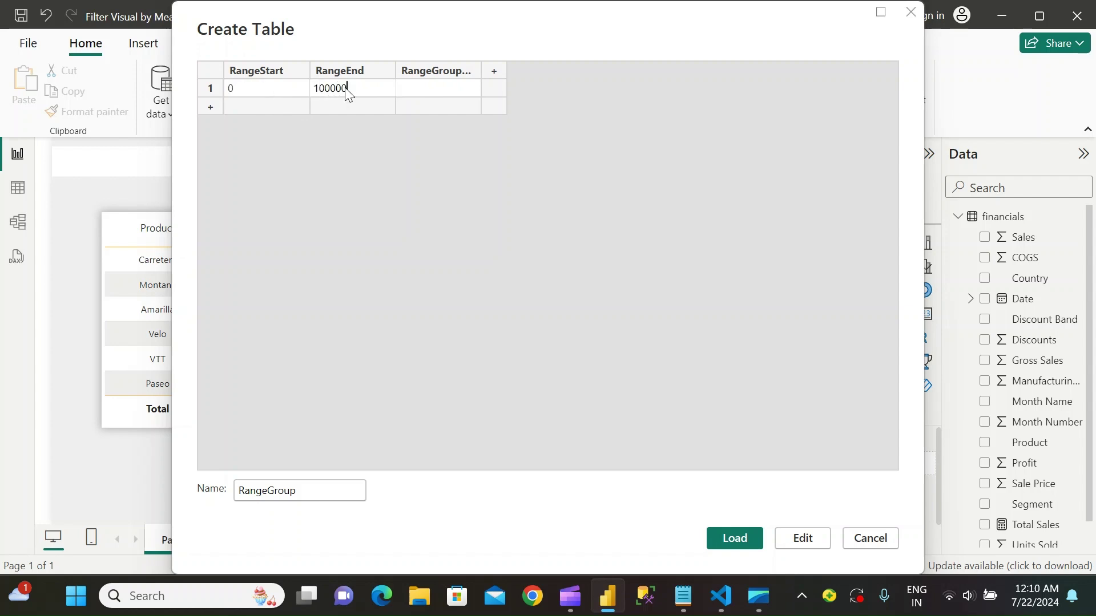
{"action": "type", "text": "00"}
{"action": "left_click", "coordinate": [413, 92]}
{"action": "type", "text": "0-"}
{"action": "type", "text": "10M"}
{"action": "left_click", "coordinate": [237, 110]}
{"action": "type", "text": "10000001"}
{"action": "left_click", "coordinate": [355, 110]}
{"action": "type", "text": "200"}
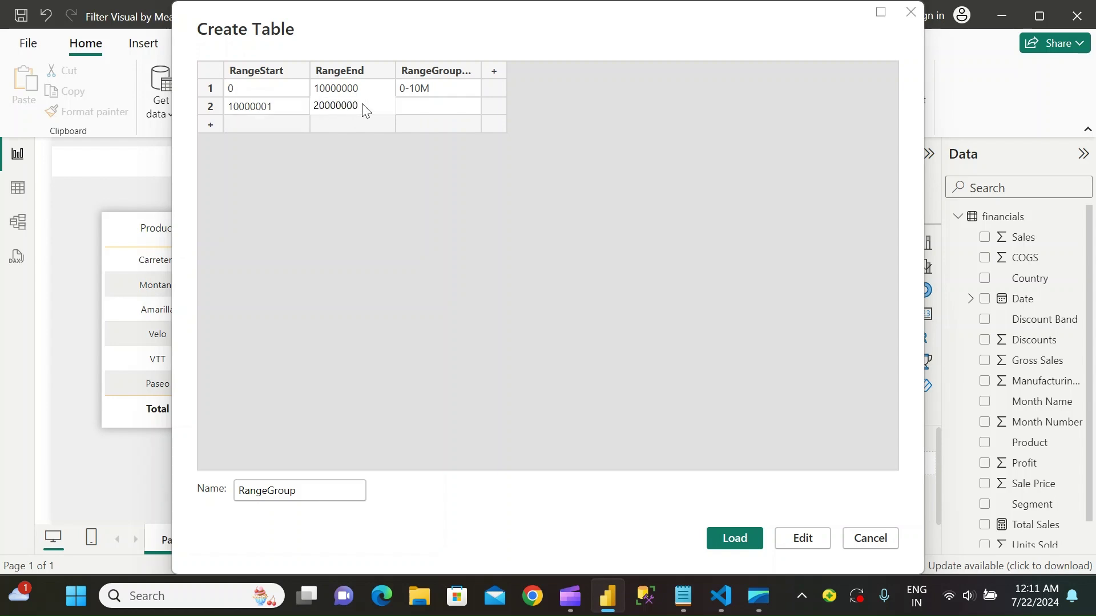
{"action": "left_click", "coordinate": [422, 104]}
{"action": "type", "text": "10-20M"}
Enter the 20-30M and 30-40M rows and load the RangeGroup table into the model
{"action": "left_click", "coordinate": [260, 123]}
{"action": "type", "text": "20000001"}
{"action": "left_click", "coordinate": [339, 125]}
{"action": "type", "text": "300"}
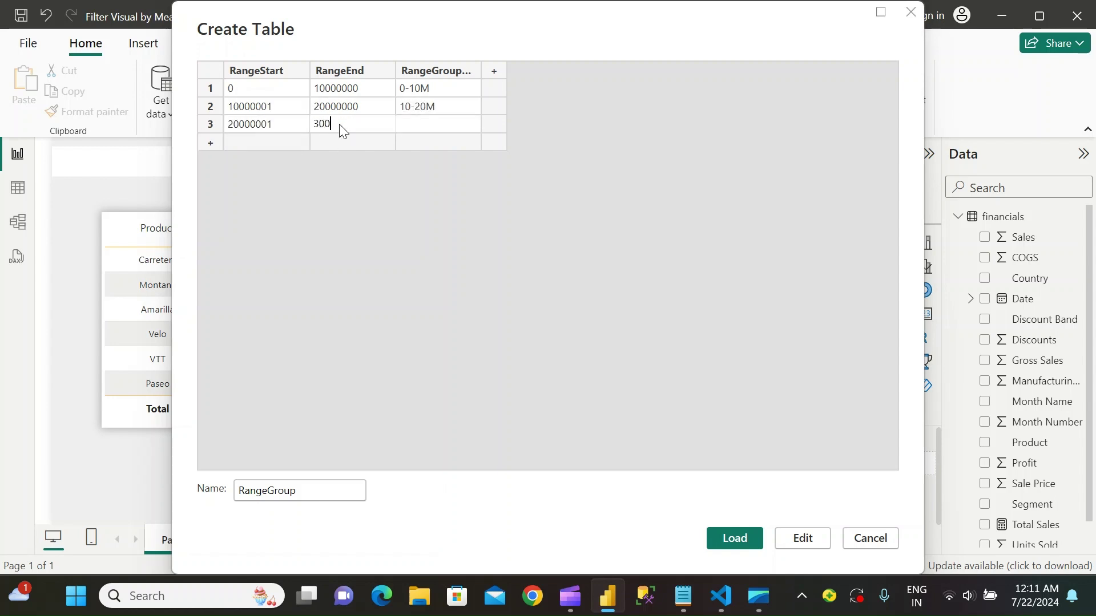
{"action": "type", "text": "00000"}
{"action": "left_click", "coordinate": [411, 120]}
{"action": "type", "text": "20-30M"}
{"action": "left_click", "coordinate": [252, 143]}
{"action": "type", "text": "30"}
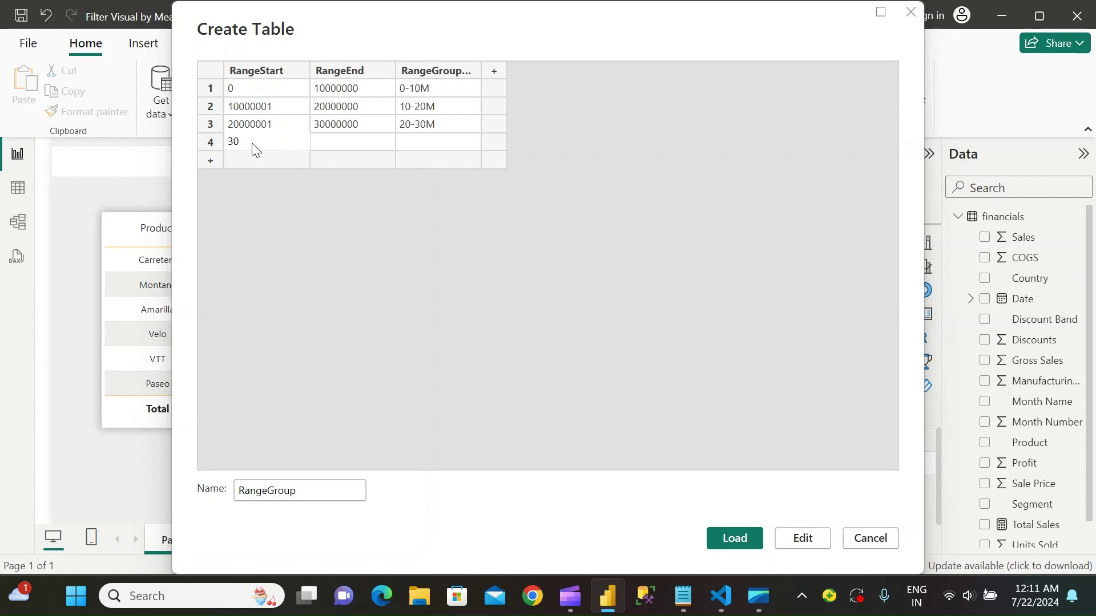
{"action": "type", "text": "000001"}
{"action": "left_click", "coordinate": [333, 142]}
{"action": "type", "text": "40000000"}
{"action": "left_click", "coordinate": [430, 143]}
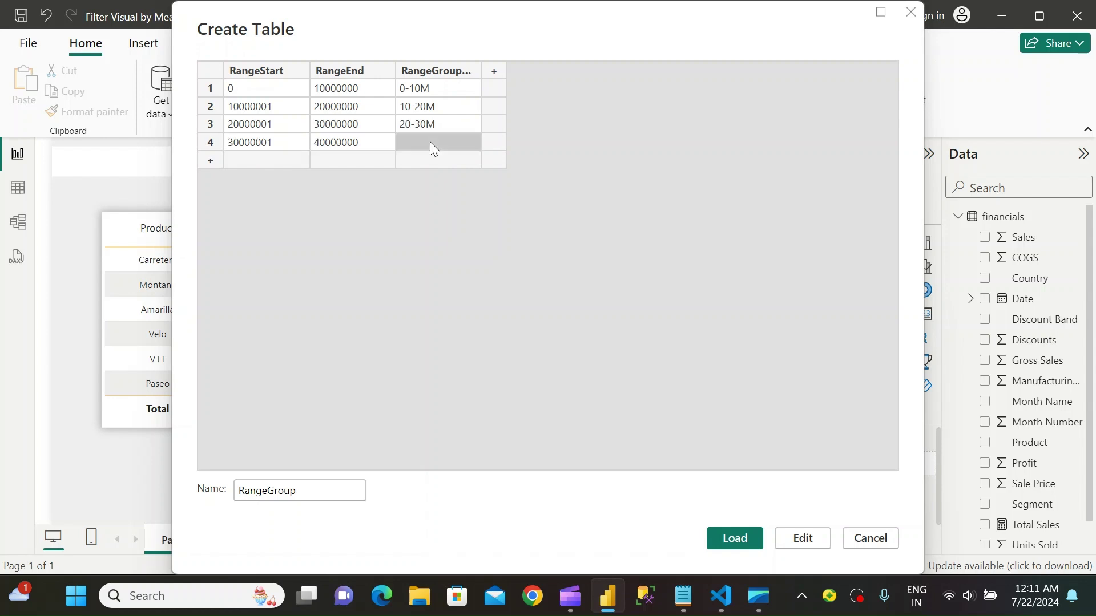
{"action": "type", "text": "30-40M"}
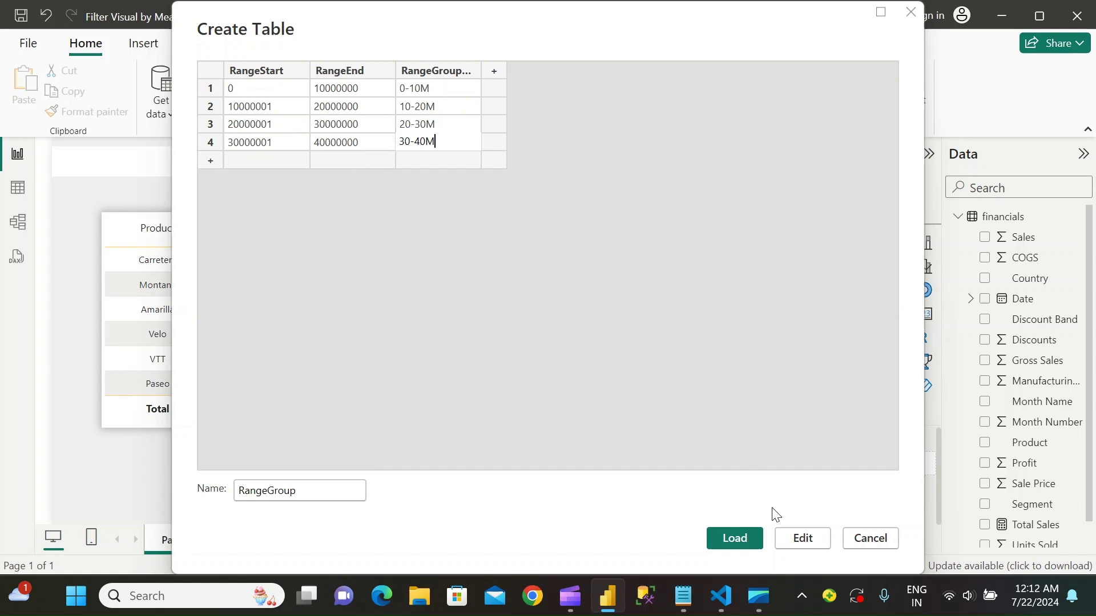
{"action": "left_click", "coordinate": [721, 538]}
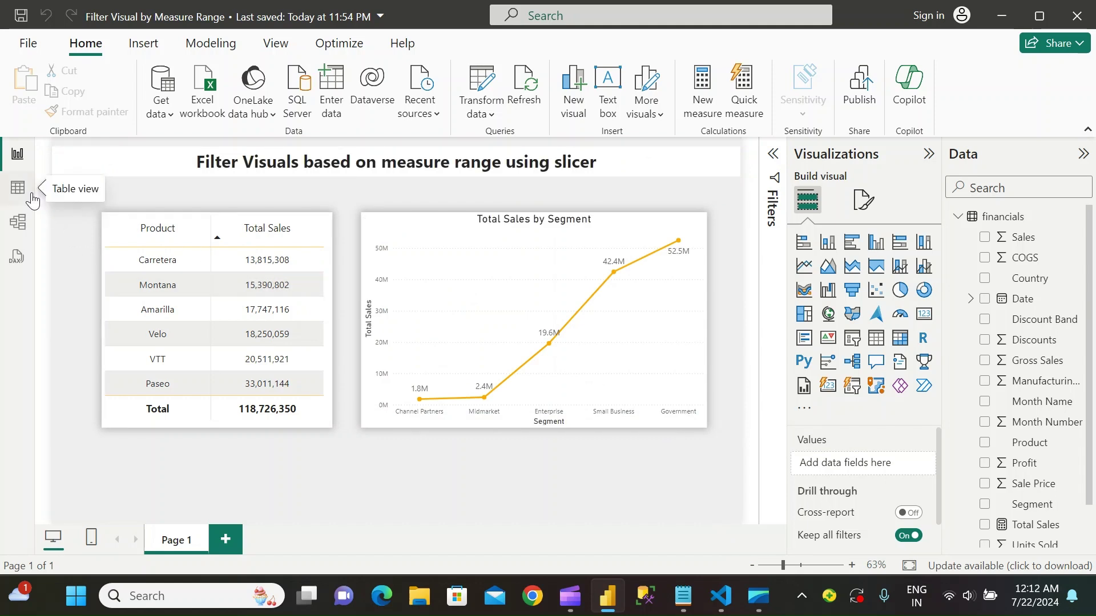
{"action": "left_click", "coordinate": [18, 188]}
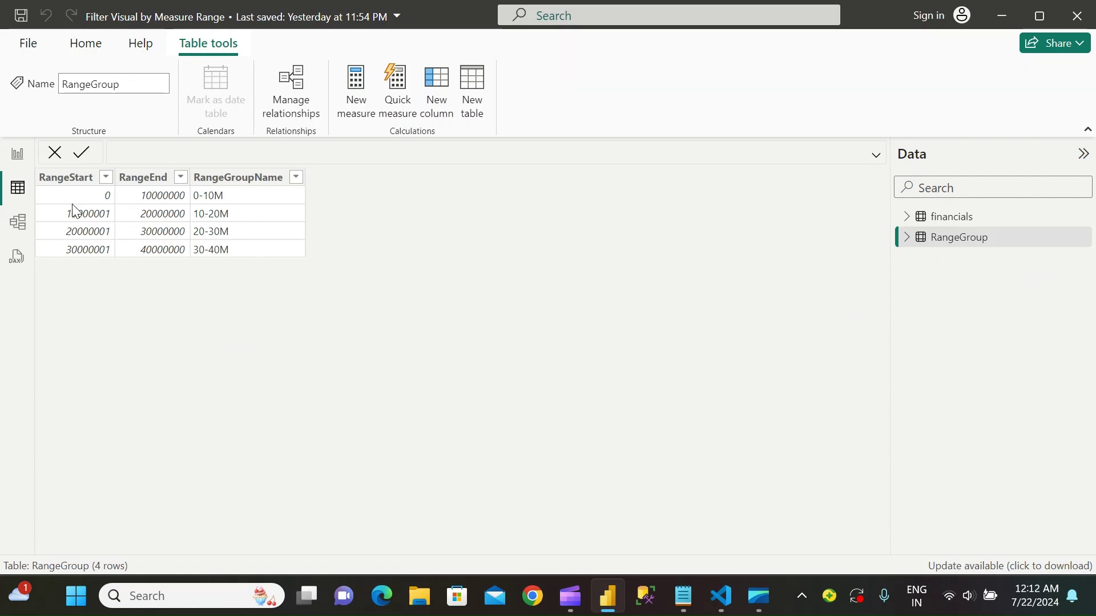
{"action": "left_click", "coordinate": [17, 153]}
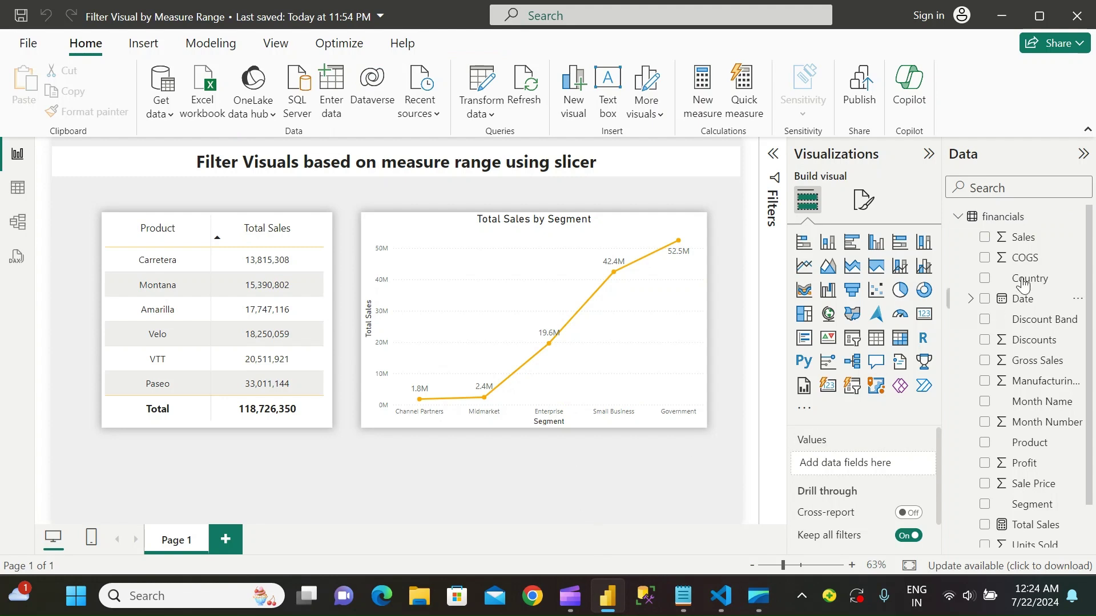
{"action": "mouse_move", "coordinate": [1018, 217]}
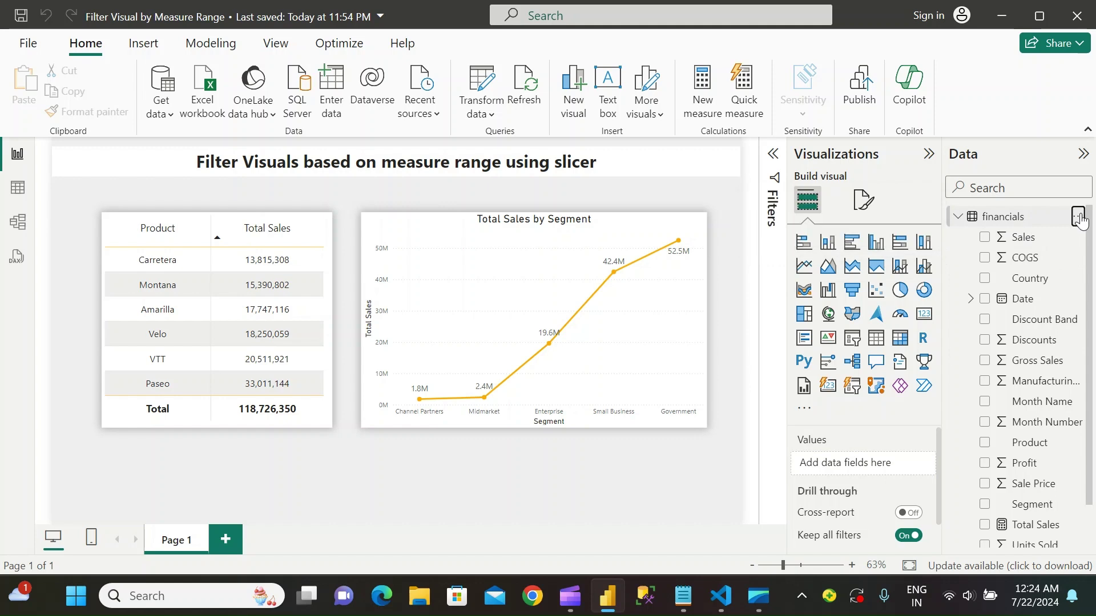
Create a new measure on the financials table named RangeCheck
{"action": "left_click", "coordinate": [1077, 217]}
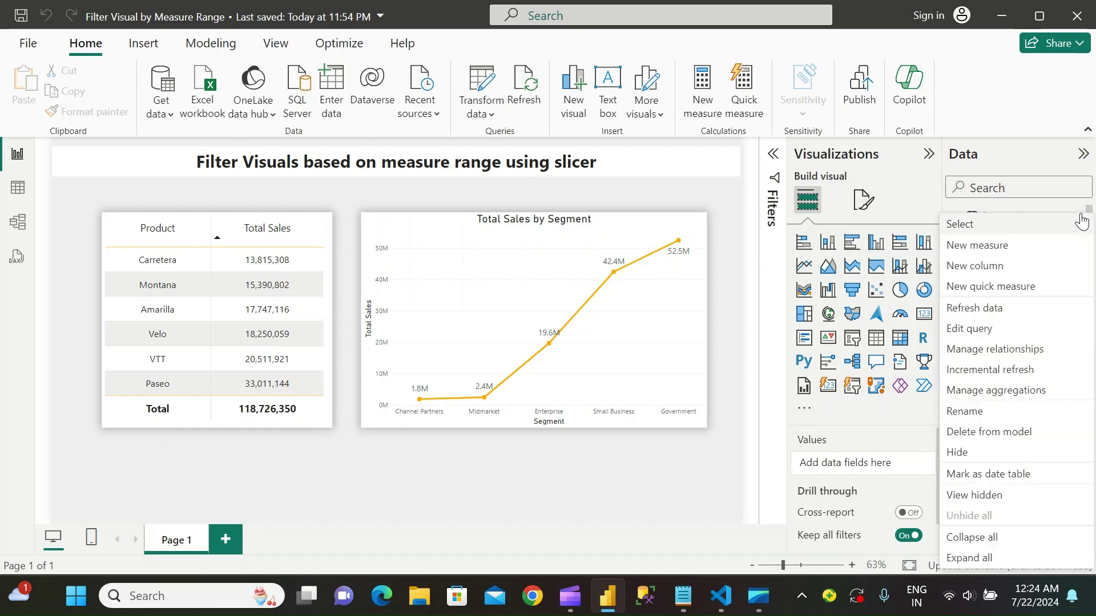
{"action": "left_click", "coordinate": [977, 245]}
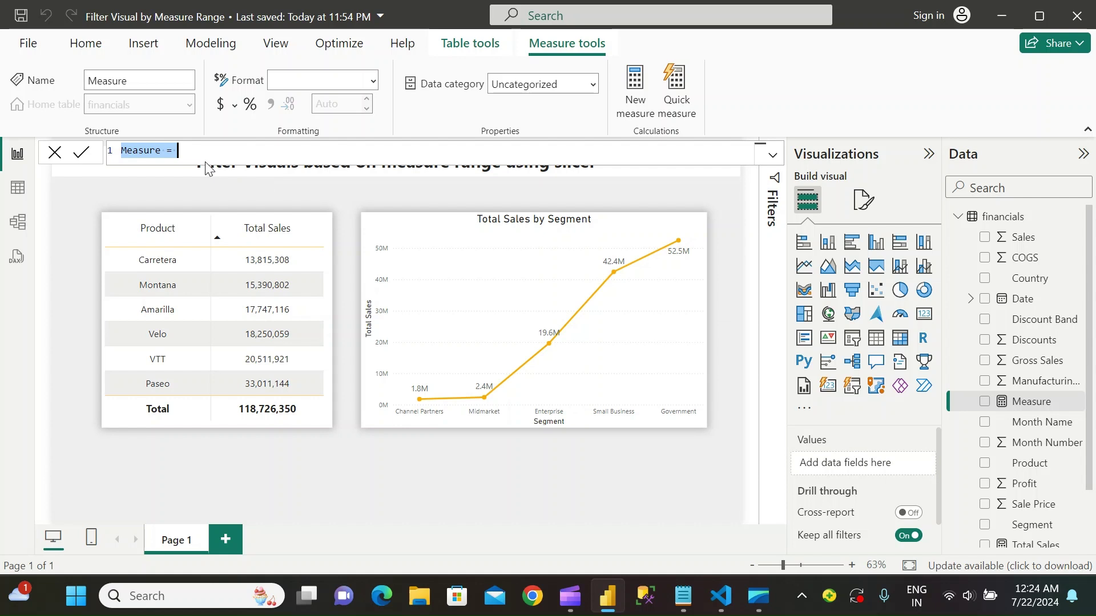
{"action": "type", "text": "Ran"}
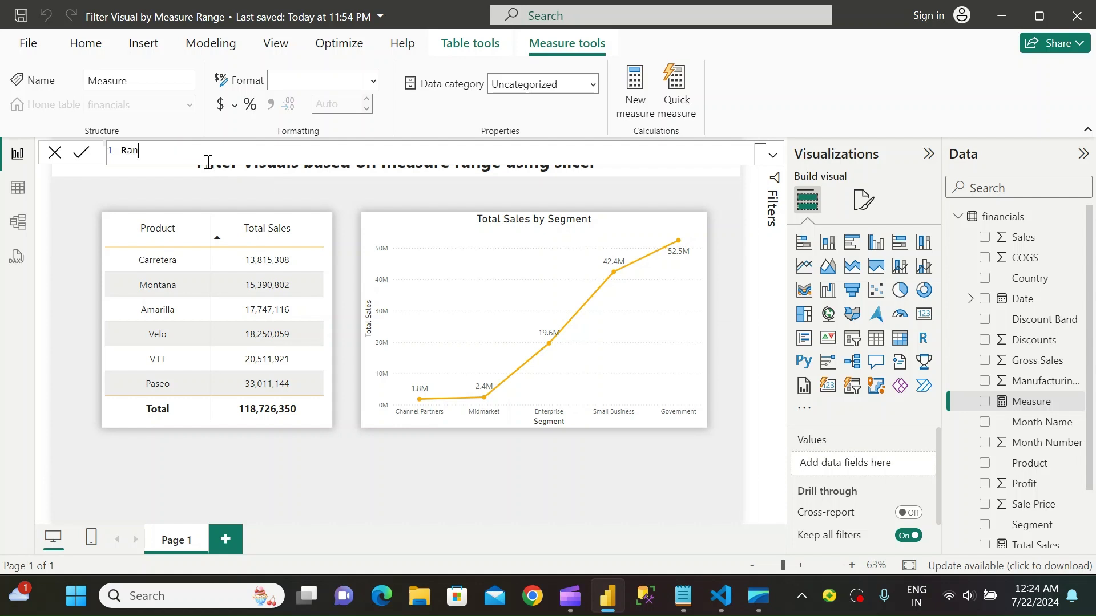
{"action": "type", "text": "geChec"}
{"action": "type", "text": "k="}
{"action": "key", "text": "shift+Return"}
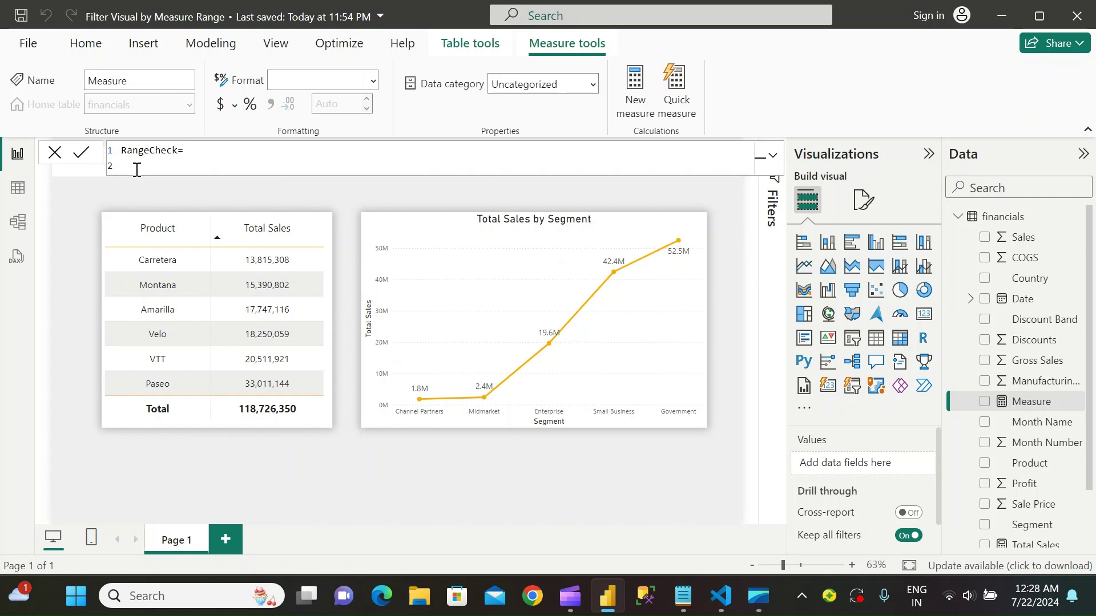
{"action": "type", "text": "VAR "}
{"action": "type", "text": "Se"}
{"action": "type", "text": "lected"}
{"action": "type", "text": "Range"}
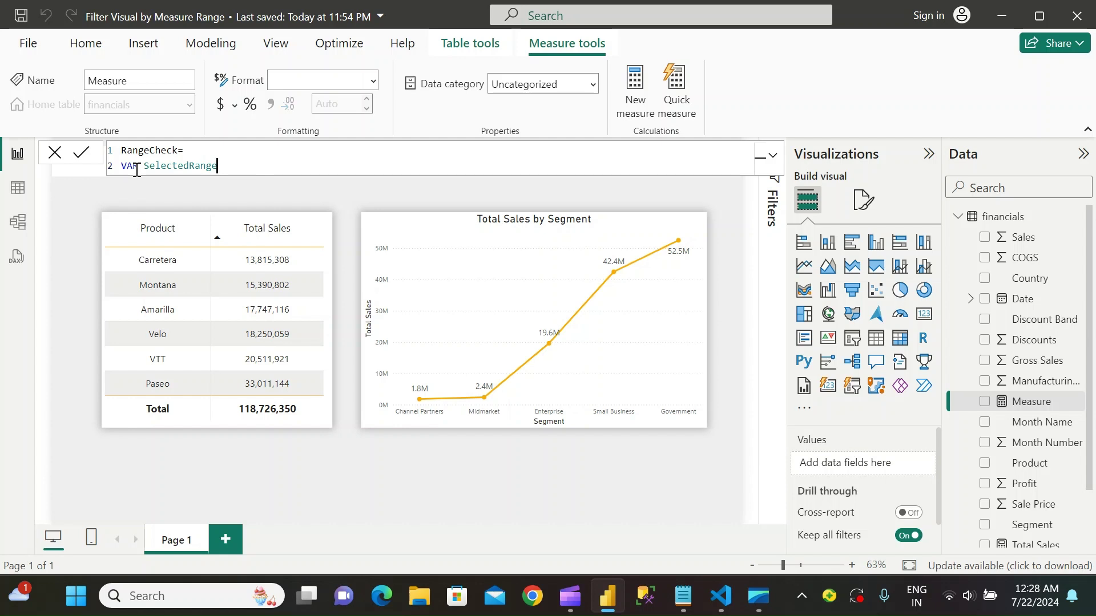
{"action": "type", "text": "Start"}
{"action": "type", "text": " = "}
{"action": "type", "text": "min"}
Write VAR SelectedRangeStart = MIN(RangeGroup[RangeStart]) and select the line for reuse
{"action": "key", "text": "Tab"}
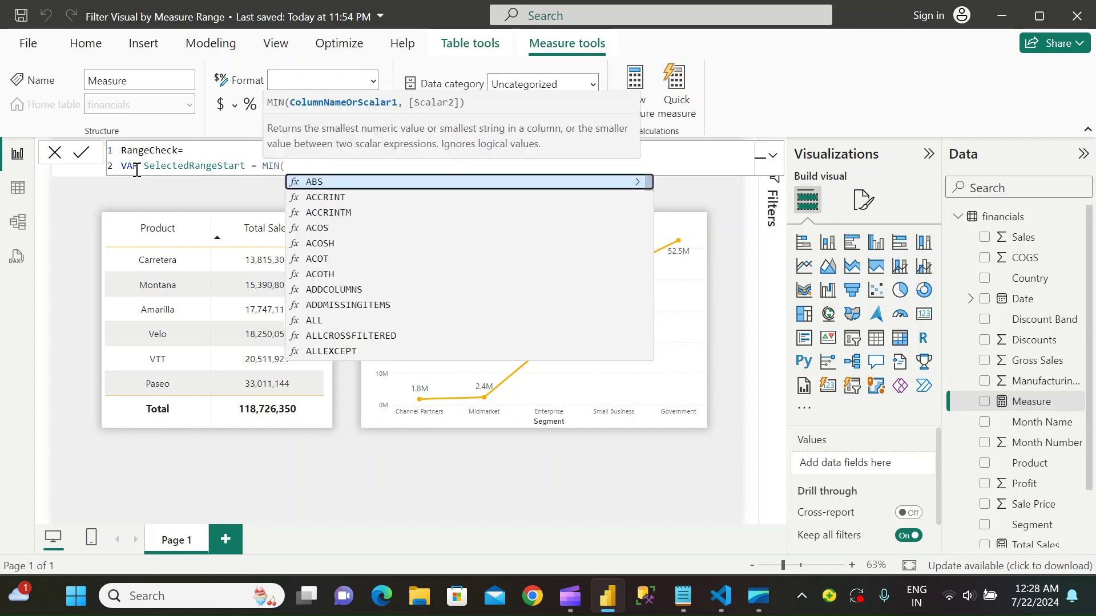
{"action": "type", "text": "rang"}
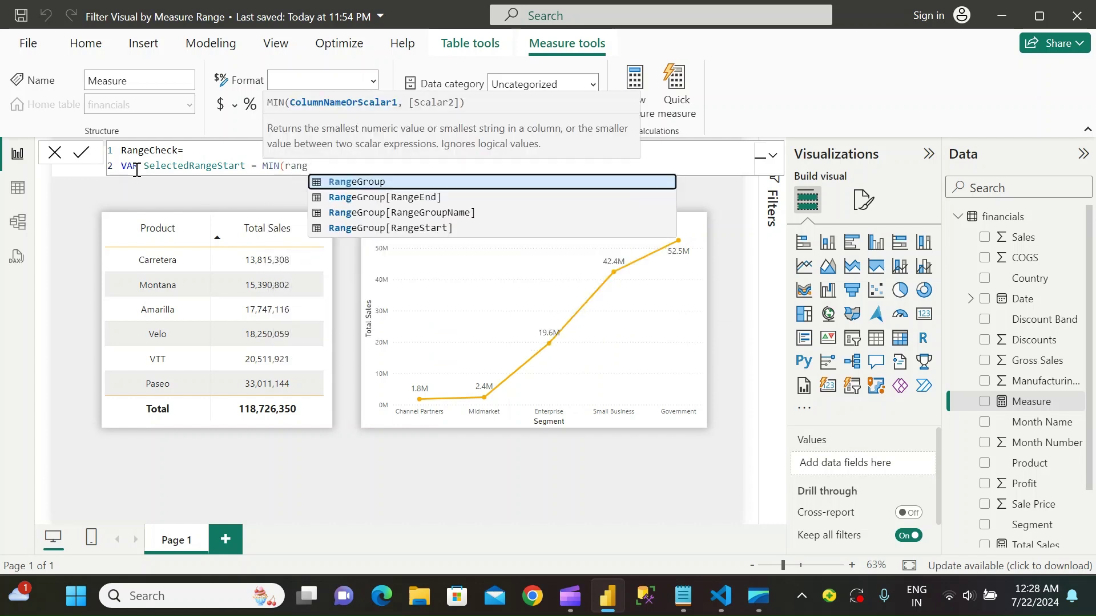
{"action": "key", "text": "Down"}
{"action": "key", "text": "Down"}
{"action": "key", "text": "Down"}
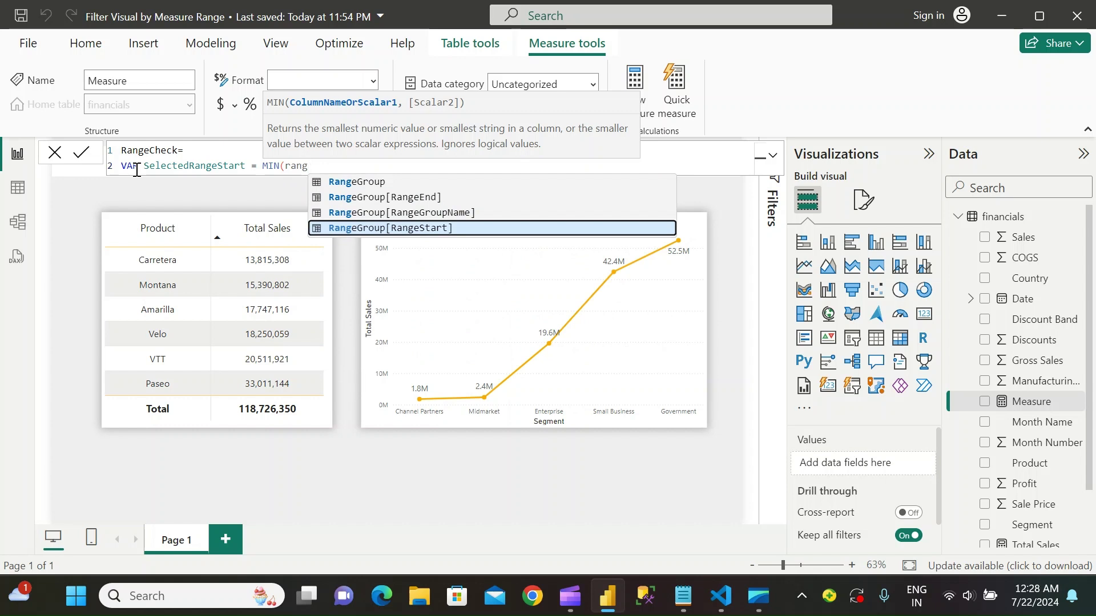
{"action": "key", "text": "Tab"}
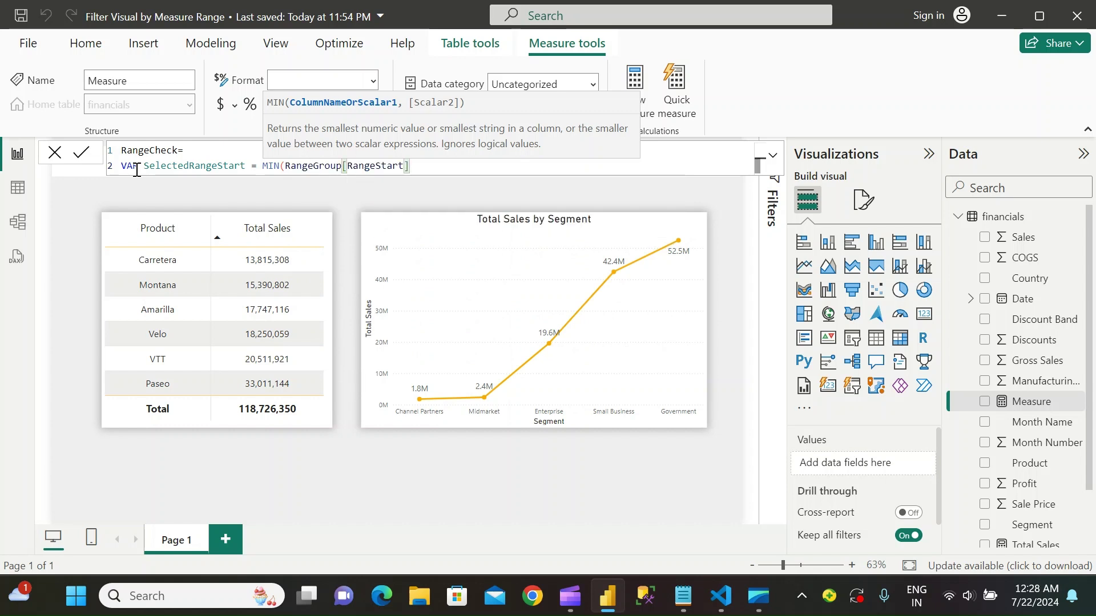
{"action": "type", "text": ")"}
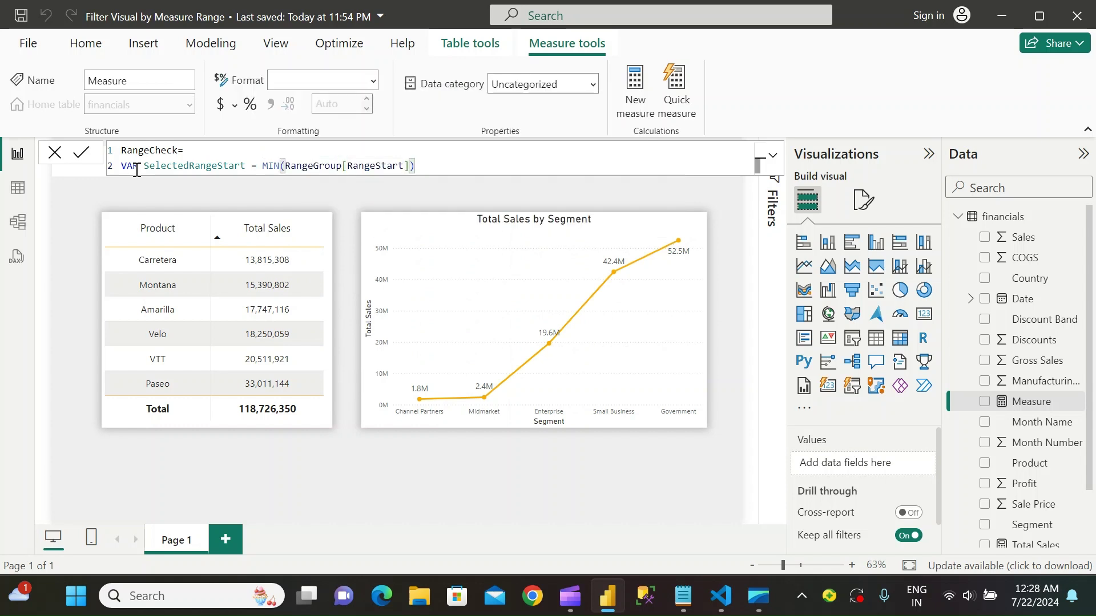
{"action": "key", "text": "shift+Return"}
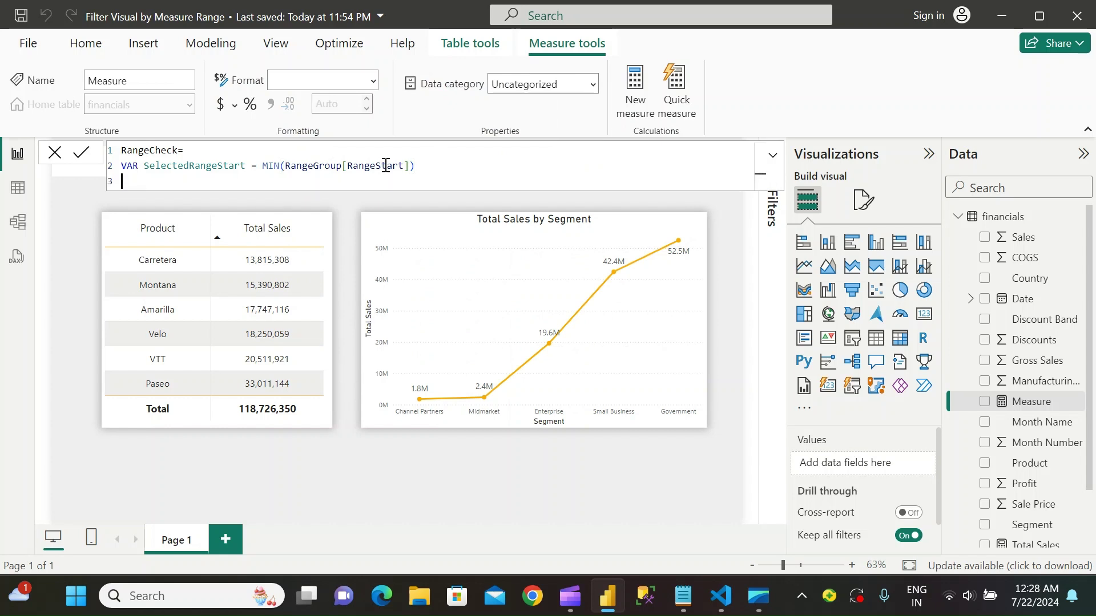
{"action": "left_click_drag", "start_coordinate": [428, 166], "coordinate": [119, 169]}
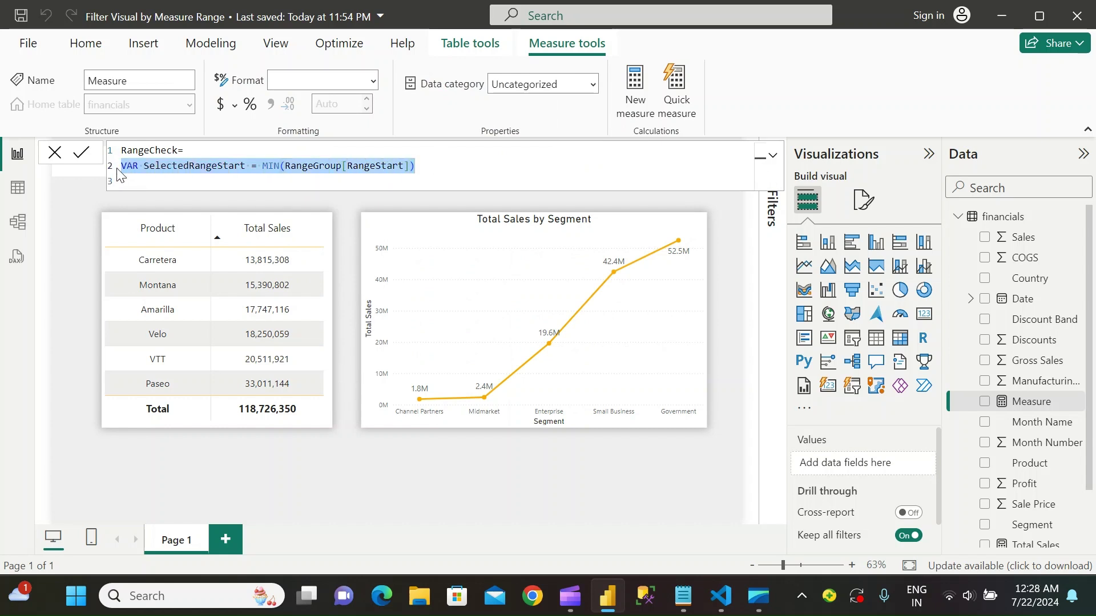
Duplicate the variable line onto line 3 and rename it SelectedRangeEnd
{"action": "key", "text": "ctrl+c"}
{"action": "left_click", "coordinate": [146, 181]}
{"action": "key", "text": "ctrl+v"}
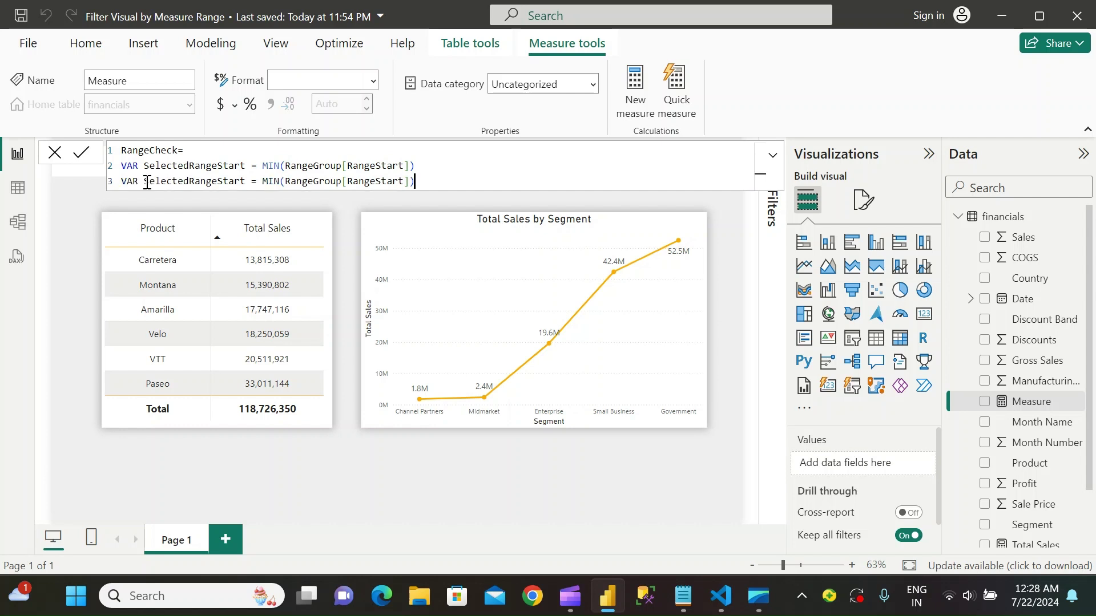
{"action": "left_click", "coordinate": [245, 181]}
{"action": "key", "text": "BackSpace"}
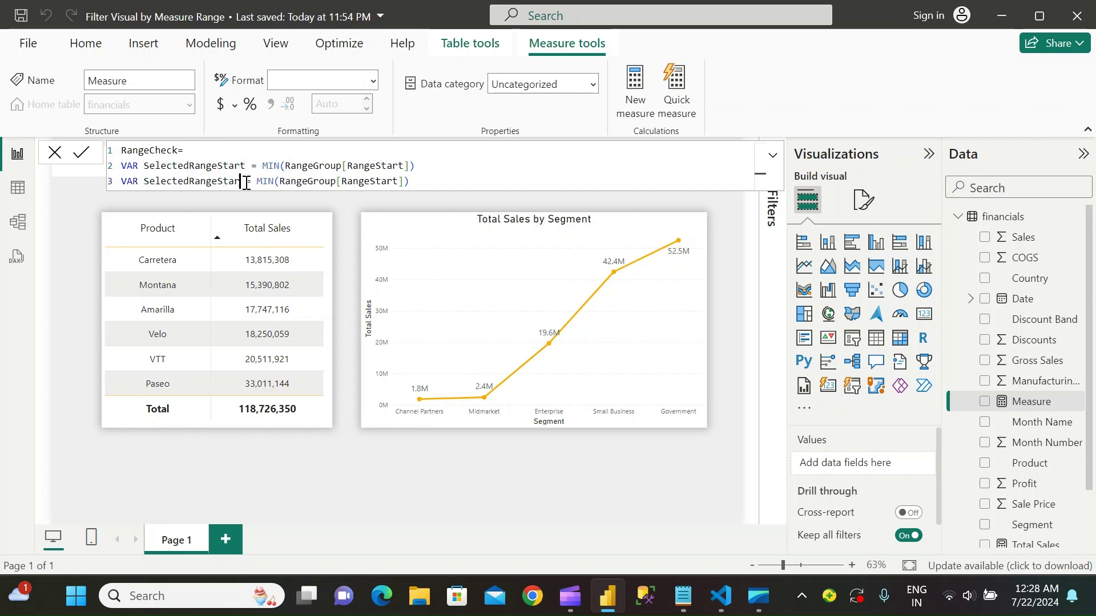
{"action": "key", "text": "BackSpace"}
{"action": "key", "text": "BackSpace"}
{"action": "key", "text": "BackSpace"}
{"action": "key", "text": "BackSpace"}
{"action": "type", "text": "E"}
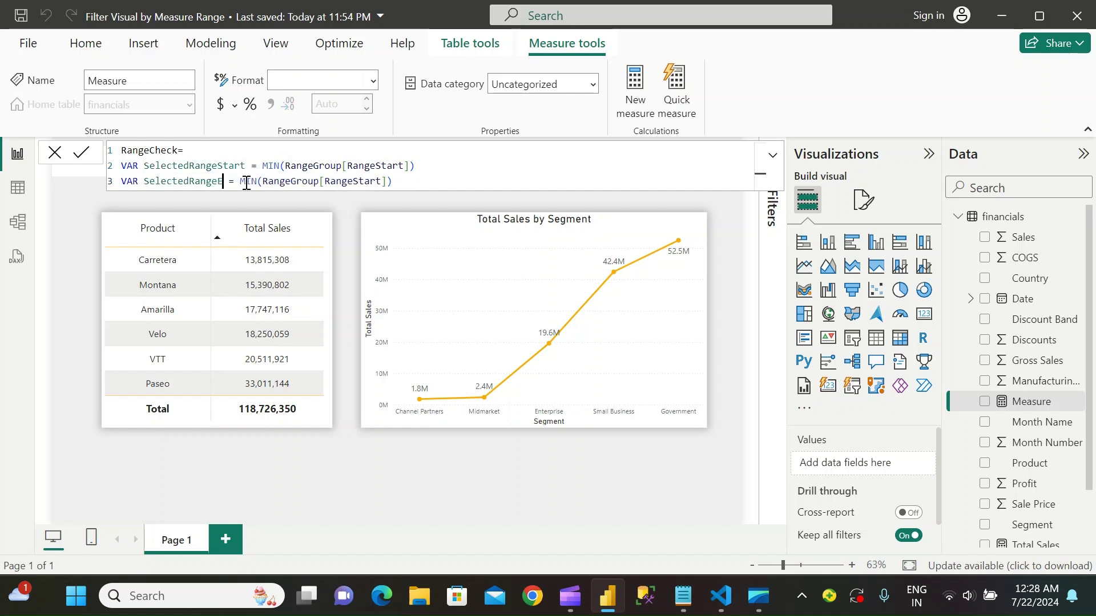
{"action": "type", "text": "nd"}
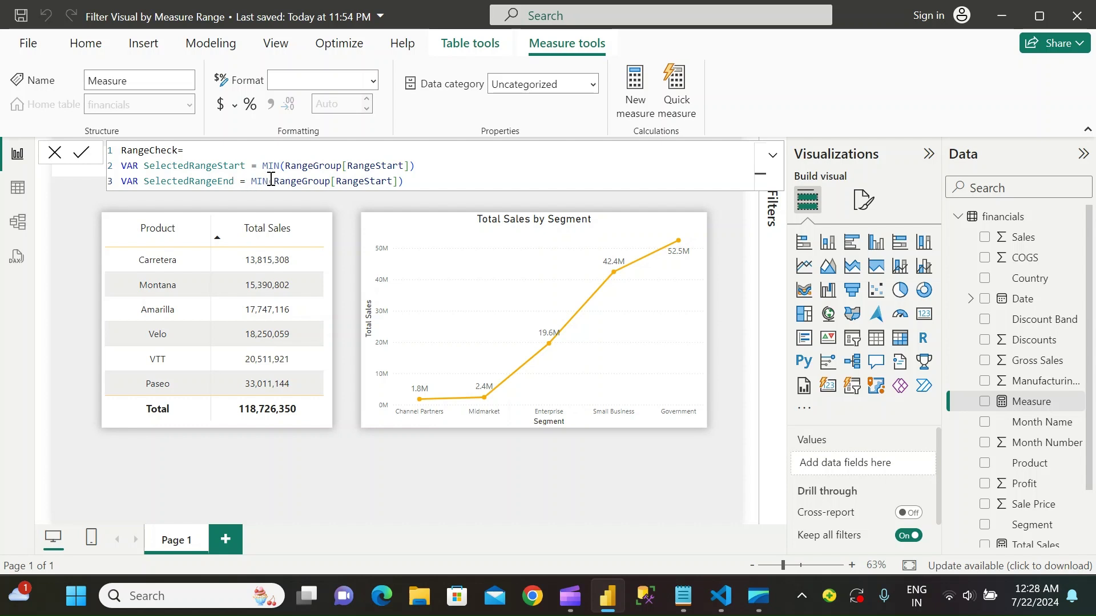
Change line 3 to MAX(RangeGroup[RangeEnd]) and begin a fourth VAR line
{"action": "double_click", "coordinate": [258, 181]}
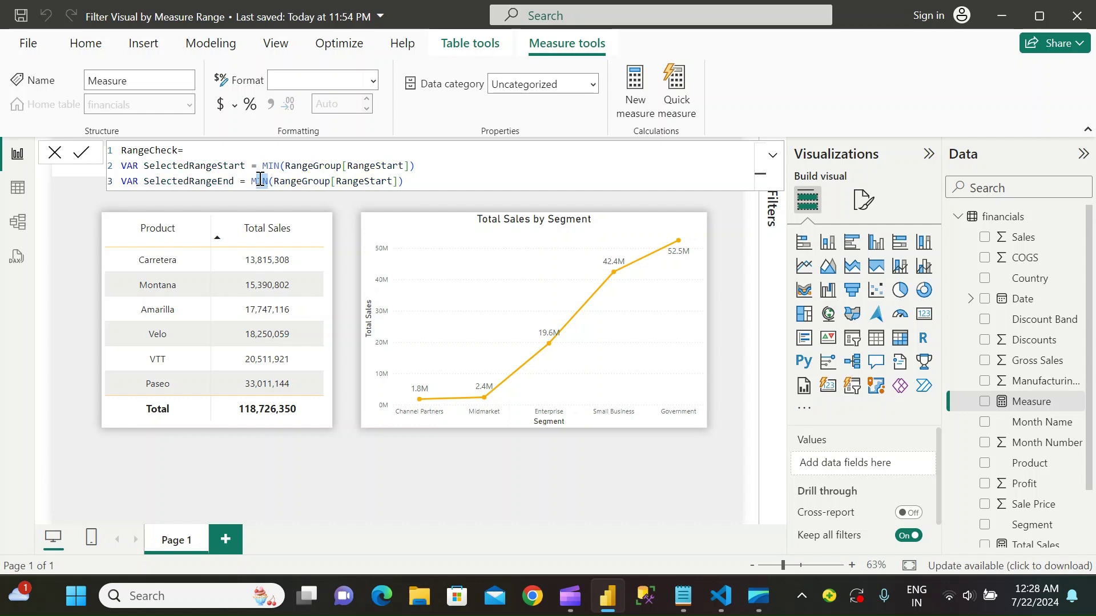
{"action": "type", "text": "MAX"}
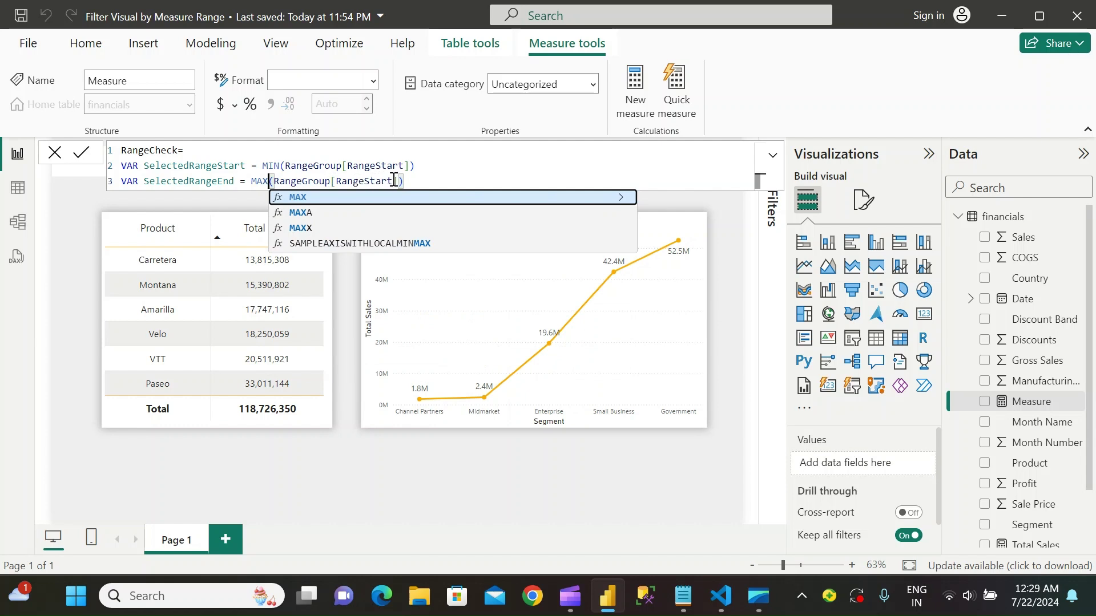
{"action": "left_click_drag", "start_coordinate": [393, 179], "coordinate": [370, 181]}
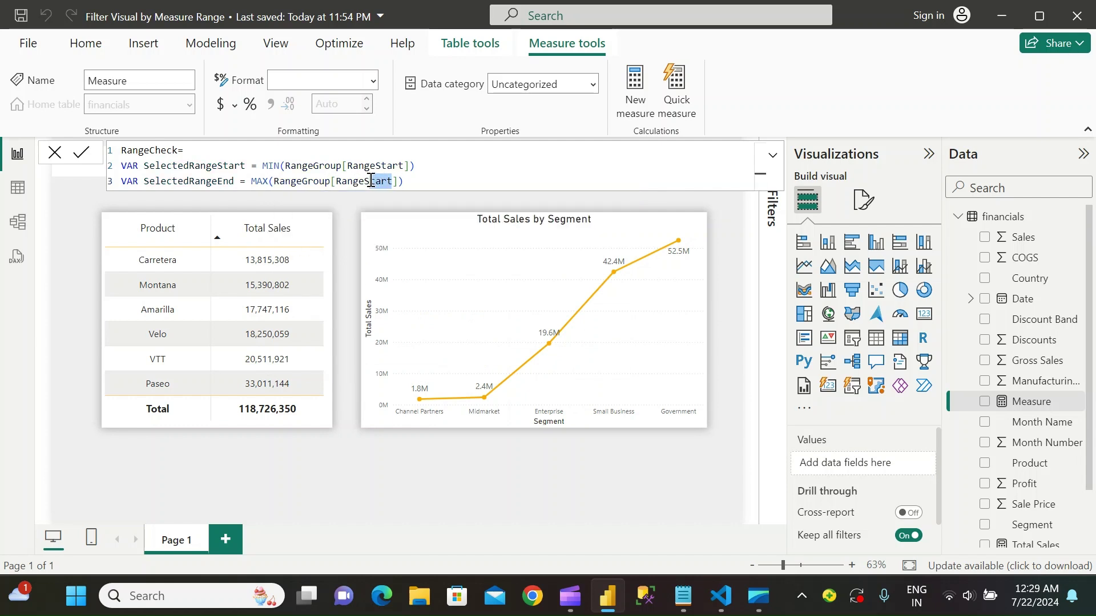
{"action": "type", "text": "En"}
{"action": "key", "text": "BackSpace"}
{"action": "key", "text": "BackSpace"}
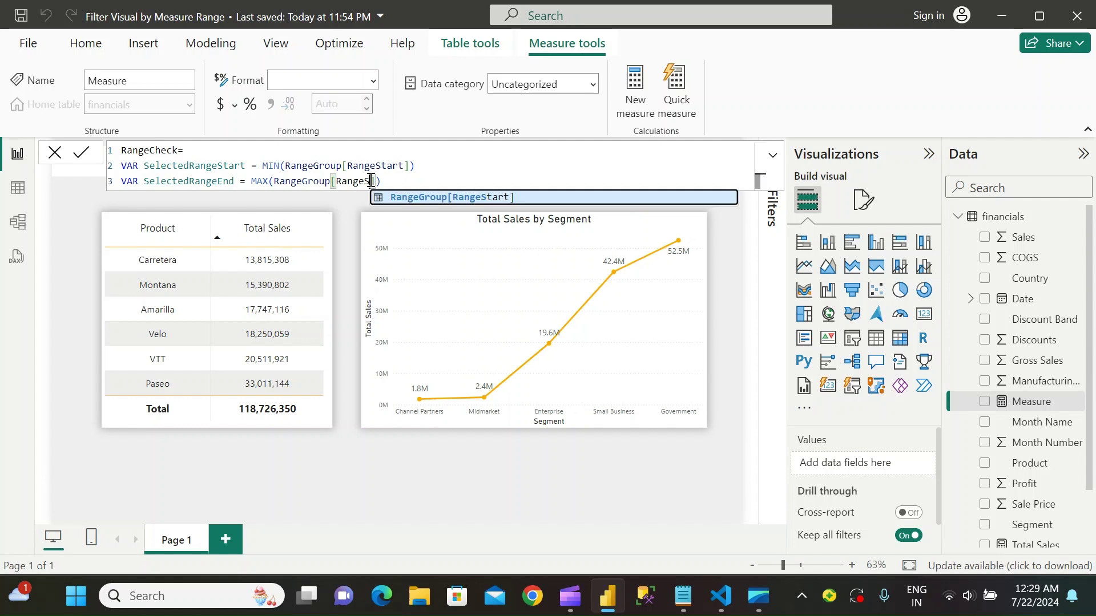
{"action": "type", "text": "End"}
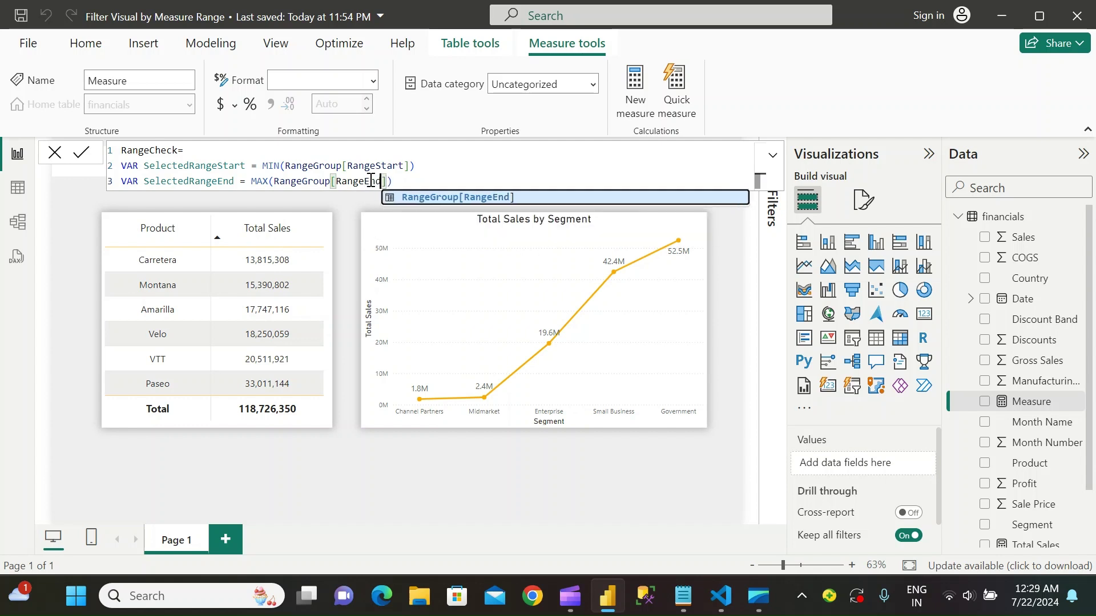
{"action": "left_click", "coordinate": [404, 182]}
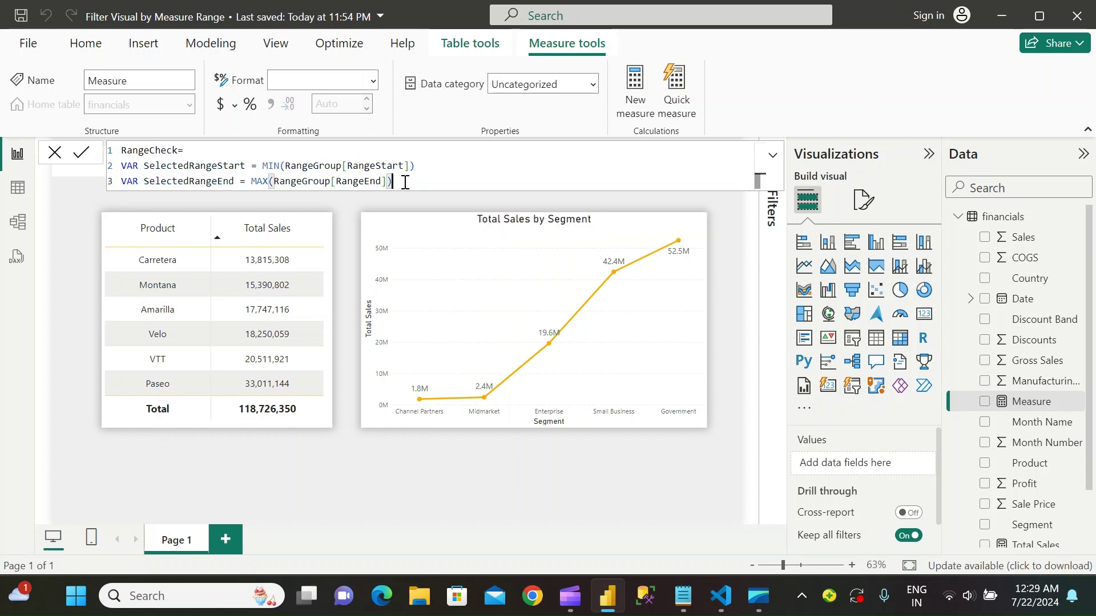
{"action": "key", "text": "shift+Return"}
{"action": "type", "text": "VAR "}
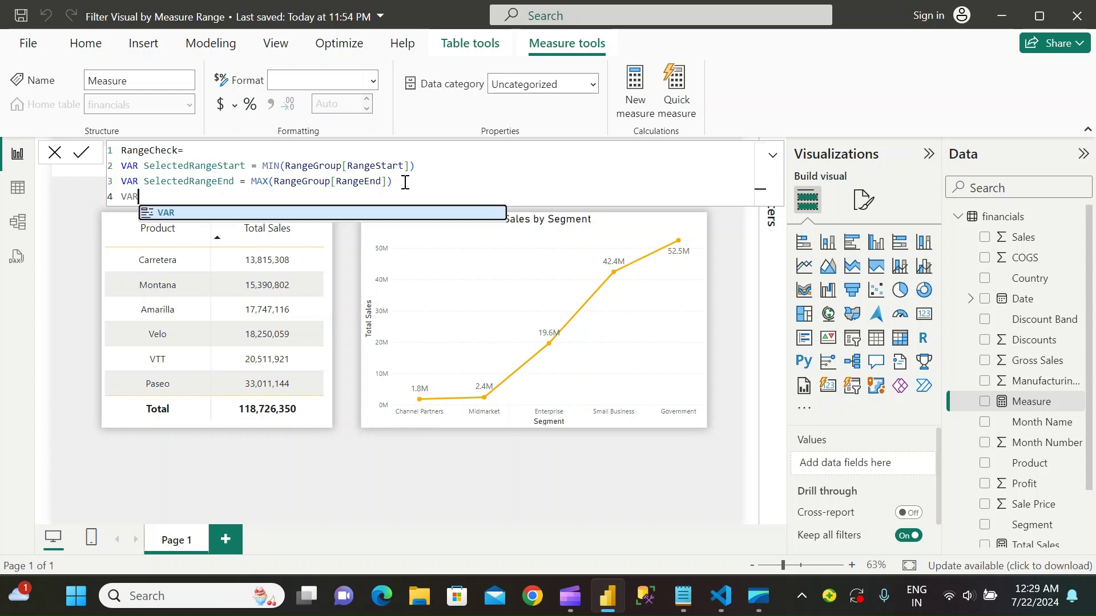
{"action": "type", "text": "Or"}
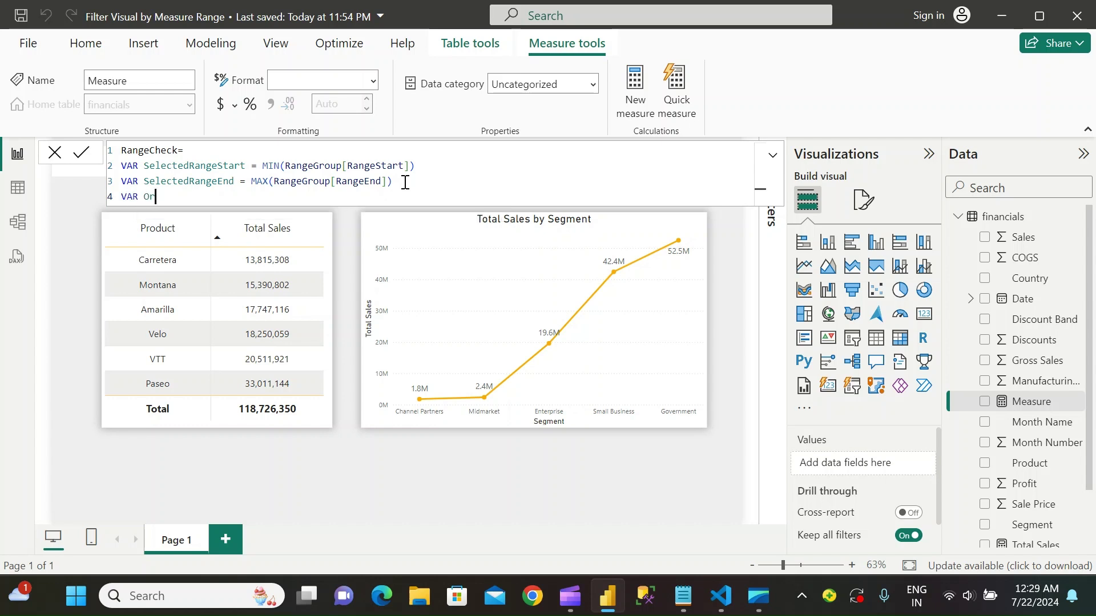
{"action": "type", "text": "iginal"}
{"action": "type", "text": "Measure "}
{"action": "type", "text": "= "}
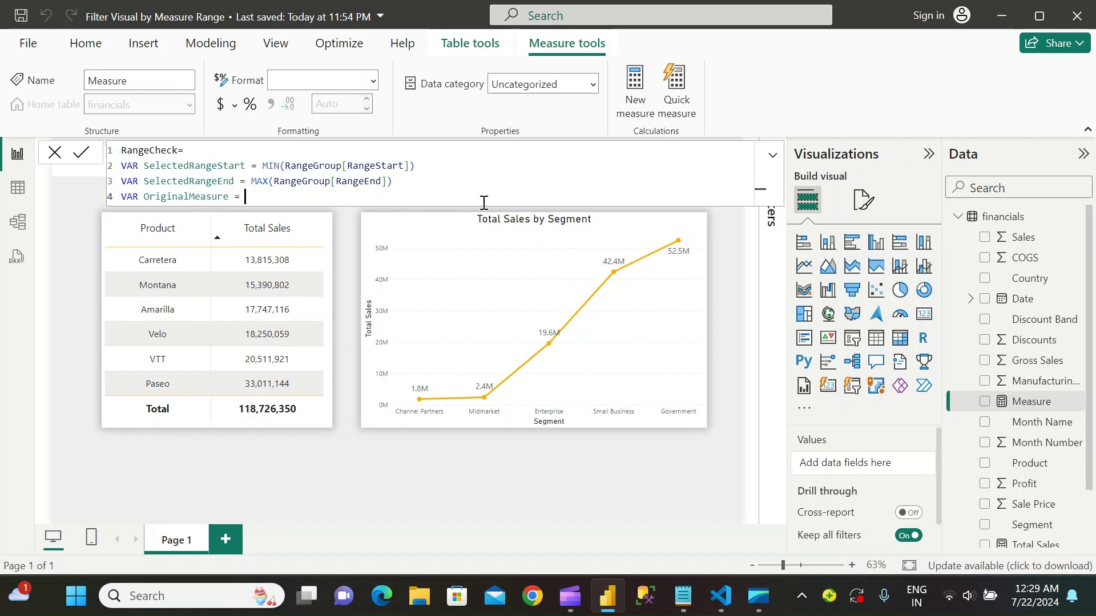
{"action": "type", "text": "tota"}
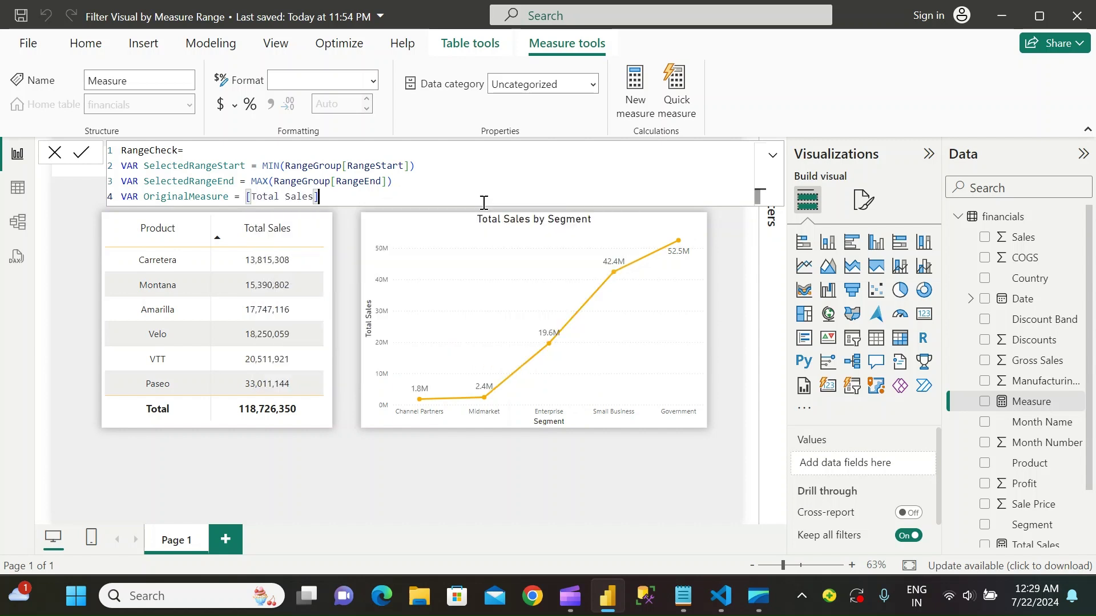
Finish VAR OriginalMeasure = [Total Sales] and start the RETURN line
{"action": "key", "text": "shift+Return"}
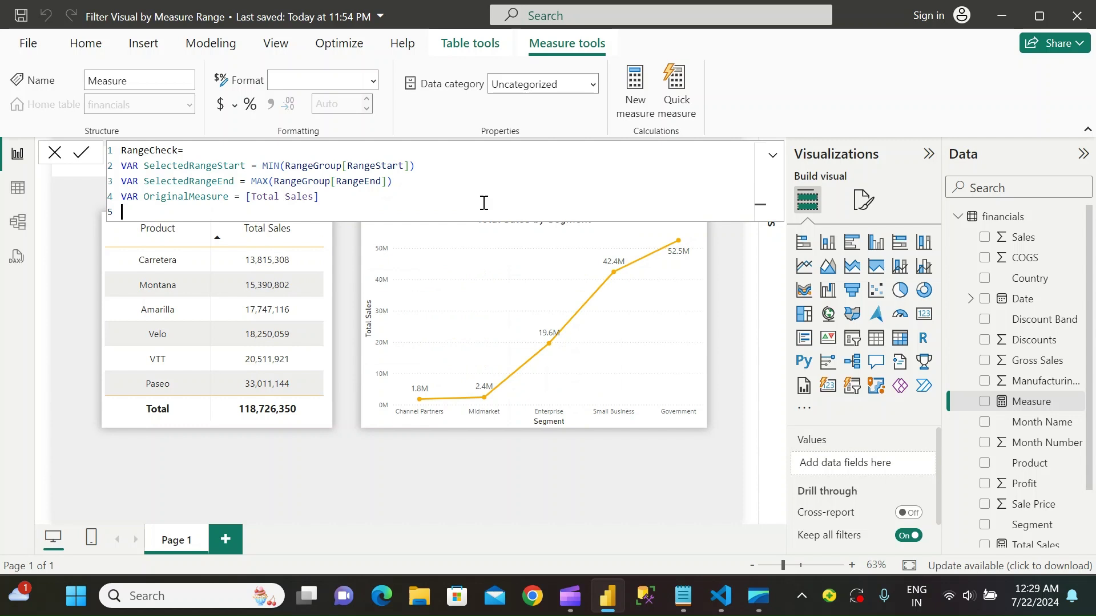
{"action": "type", "text": "RETURN "}
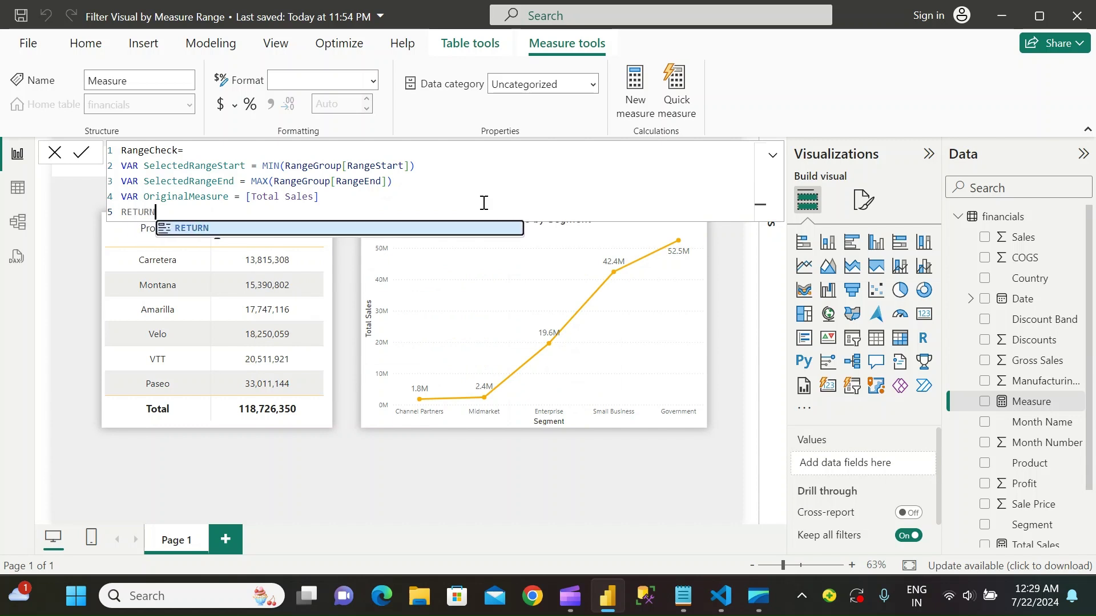
{"action": "type", "text": "IF "}
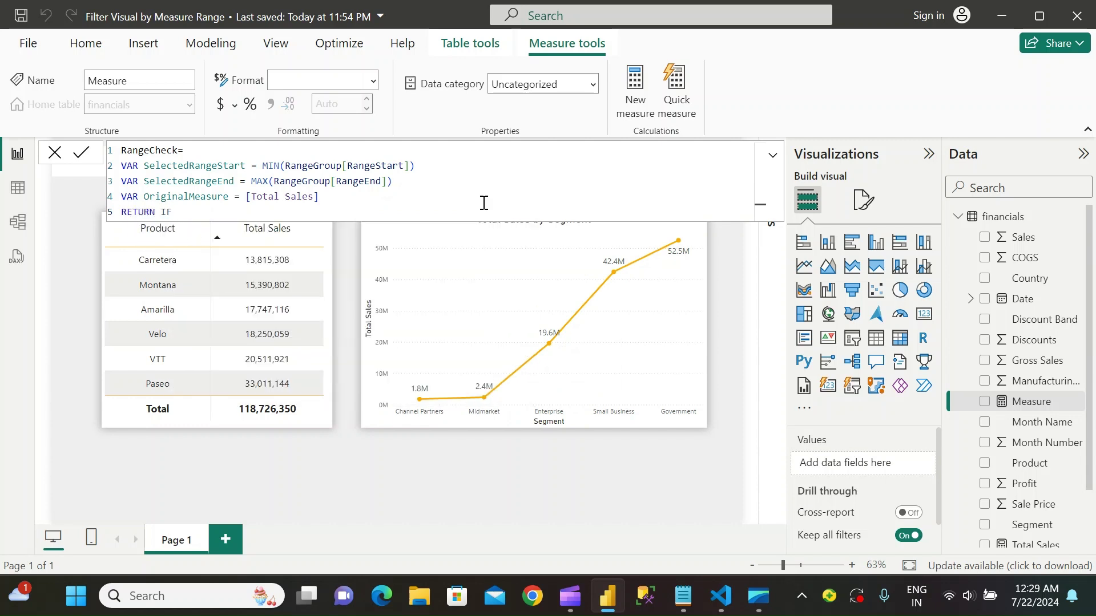
{"action": "type", "text": "("}
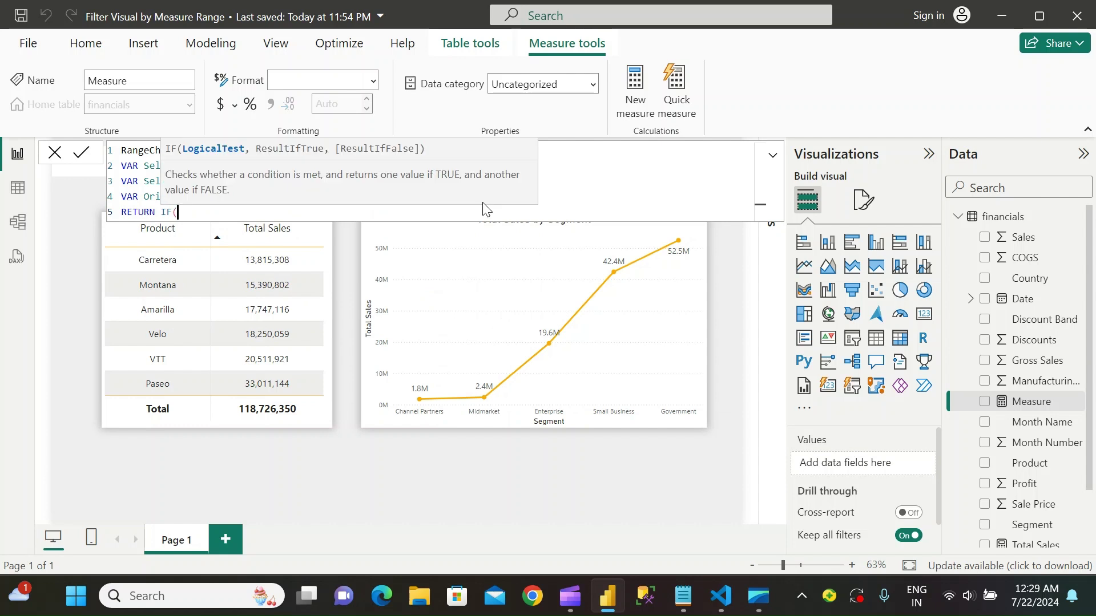
{"action": "type", "text": "A"}
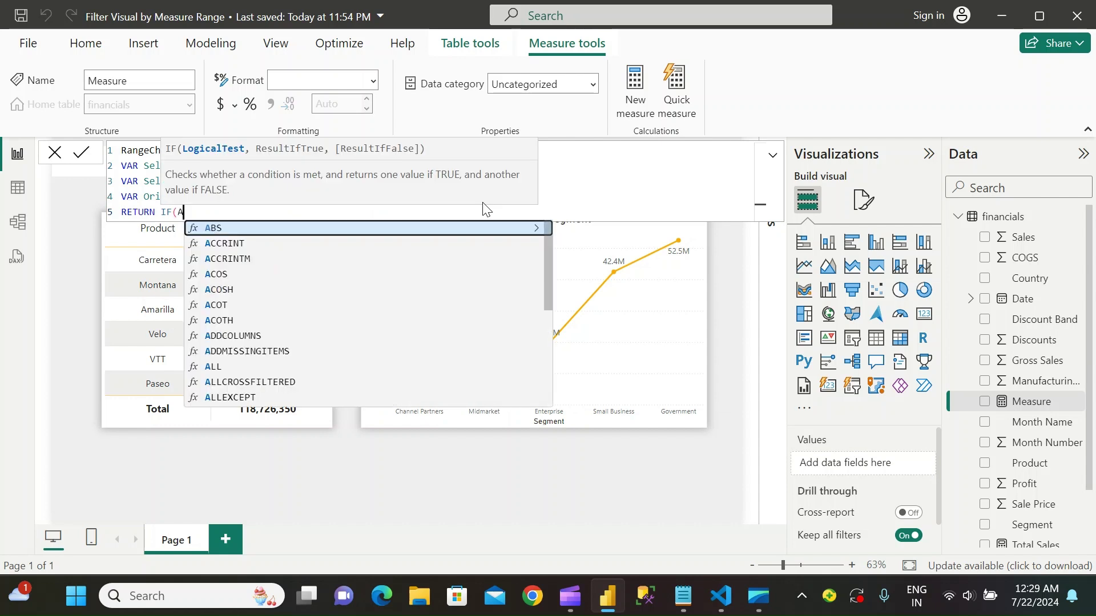
{"action": "type", "text": "ND("}
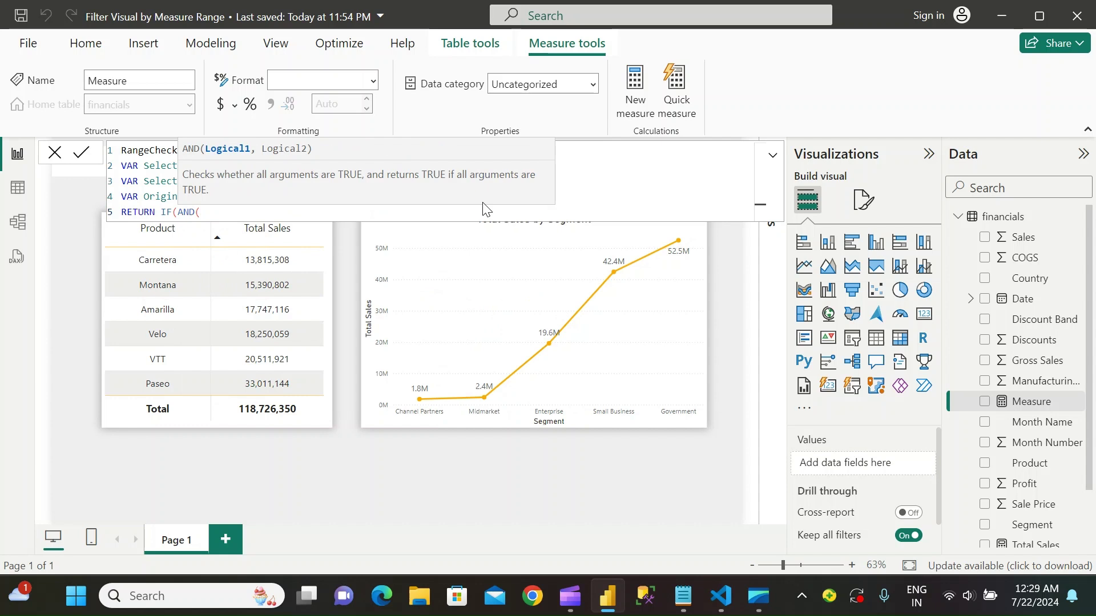
{"action": "type", "text": "Orig"}
Write RETURN IF(AND(OriginalMeasure >= SelectedRangeStart, OriginalMeasure ... using the variable suggestions
{"action": "key", "text": "Tab"}
{"action": "type", "text": ">="}
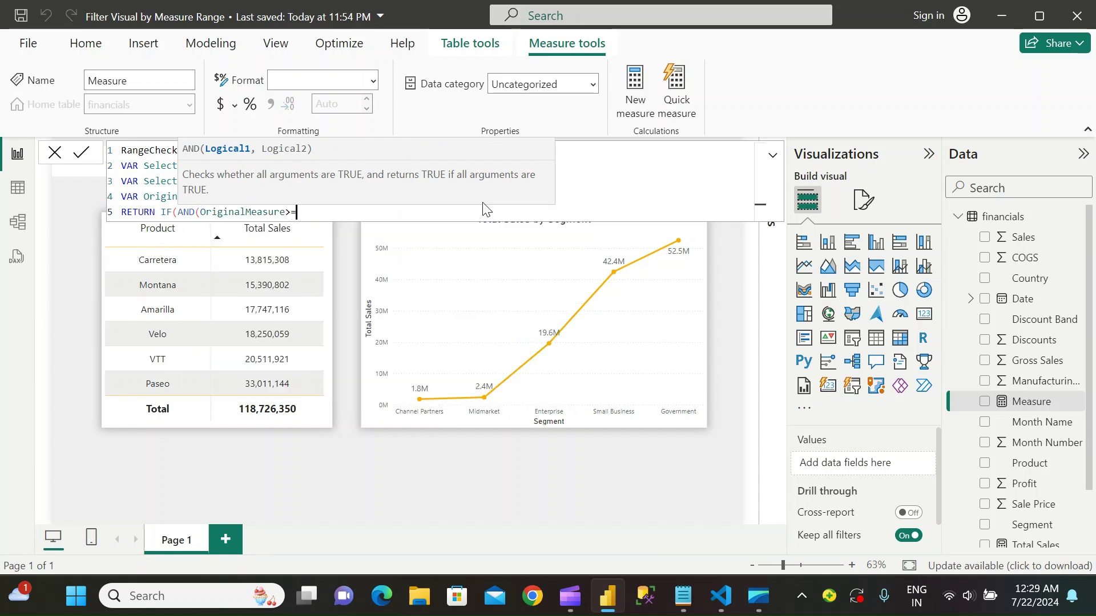
{"action": "type", "text": "S"}
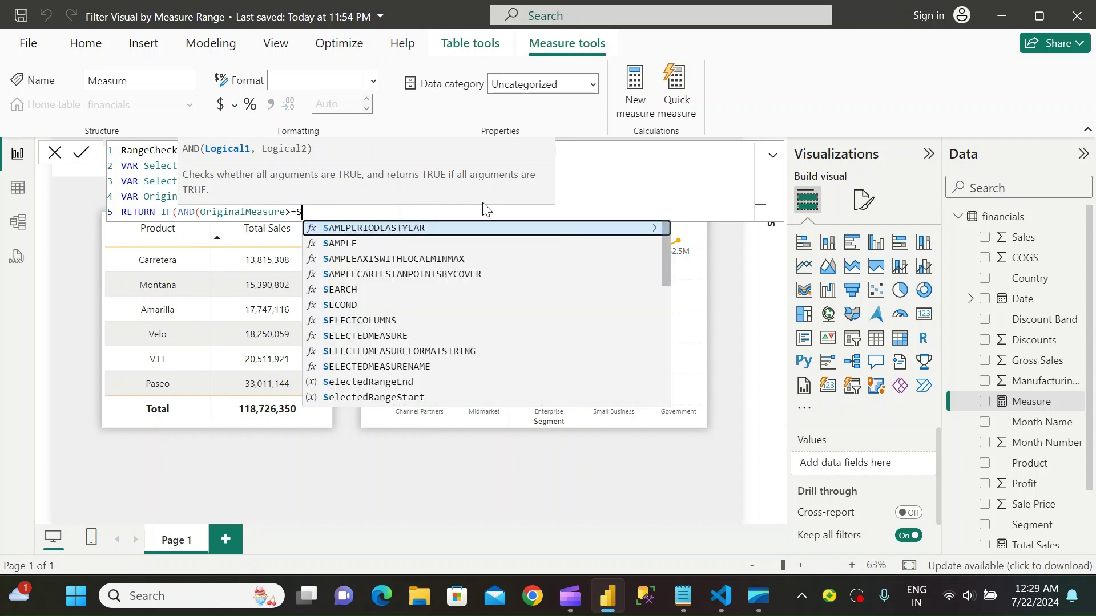
{"action": "type", "text": "ELE"}
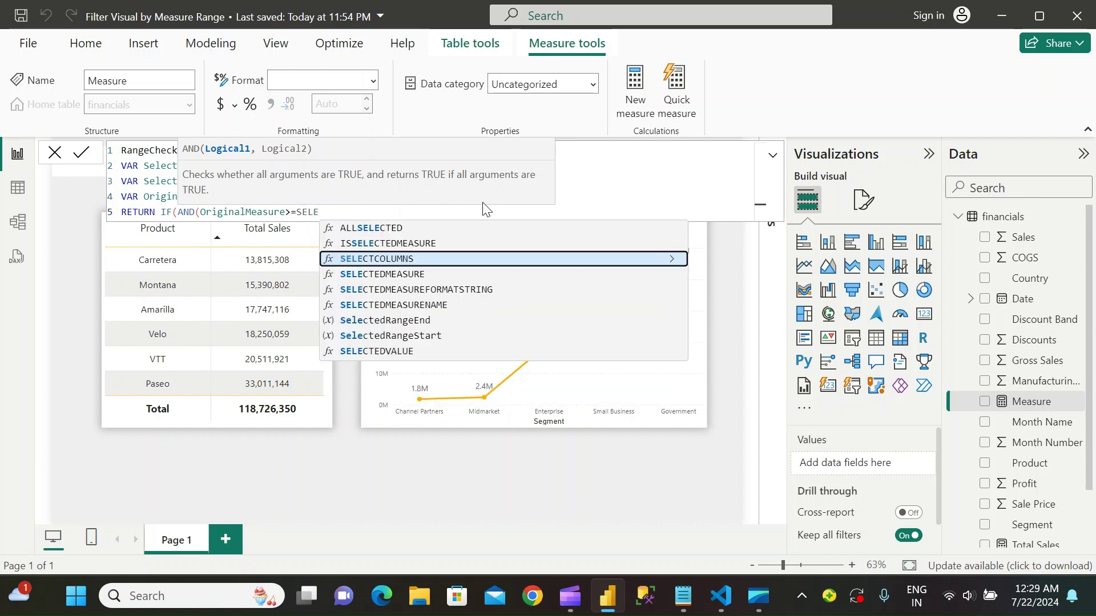
{"action": "key", "text": "Down"}
{"action": "key", "text": "Down"}
{"action": "key", "text": "Down"}
{"action": "key", "text": "Down"}
{"action": "key", "text": "Down"}
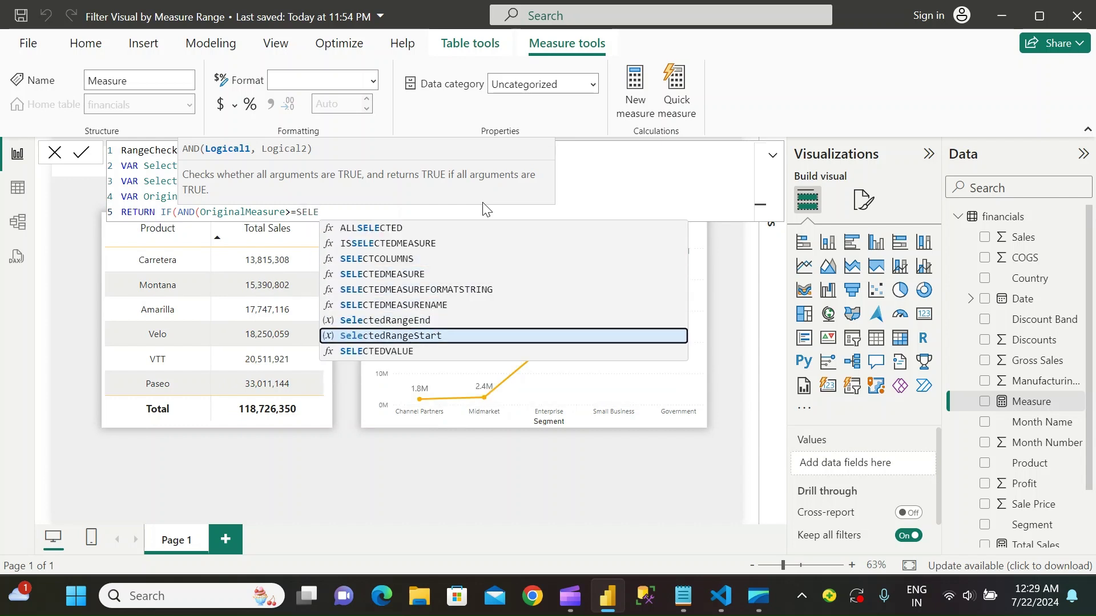
{"action": "key", "text": "Tab"}
{"action": "type", "text": ","}
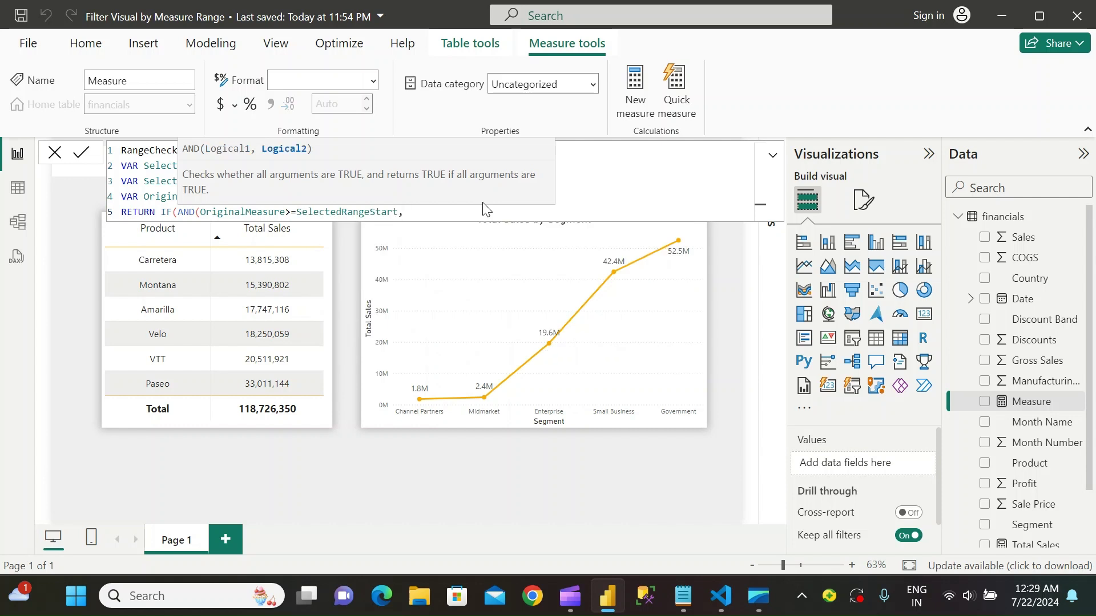
{"action": "type", "text": "OR"}
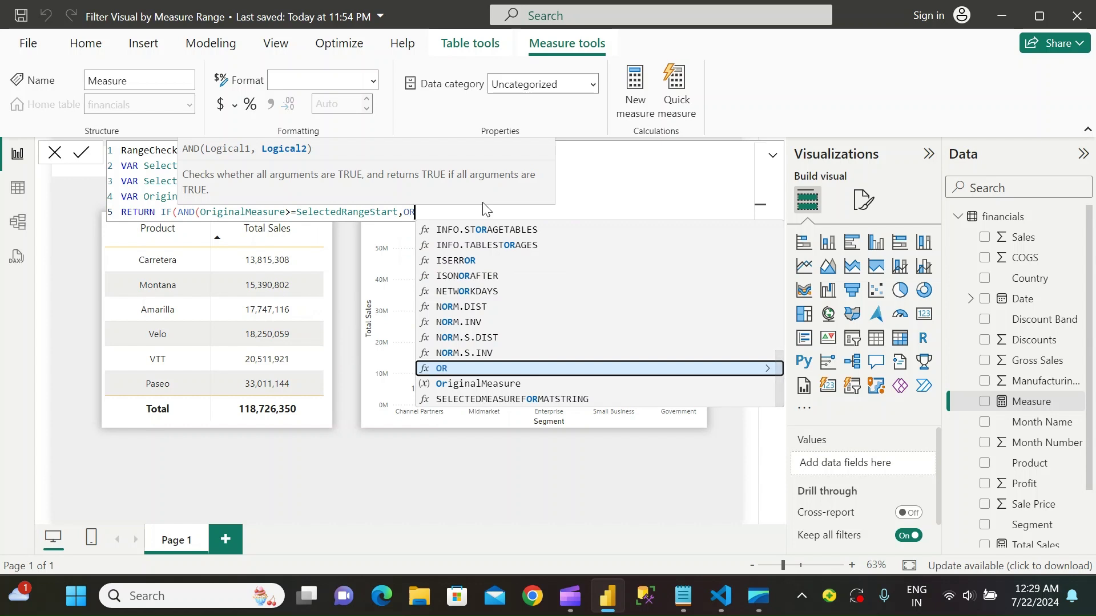
{"action": "key", "text": "Down"}
{"action": "key", "text": "Tab"}
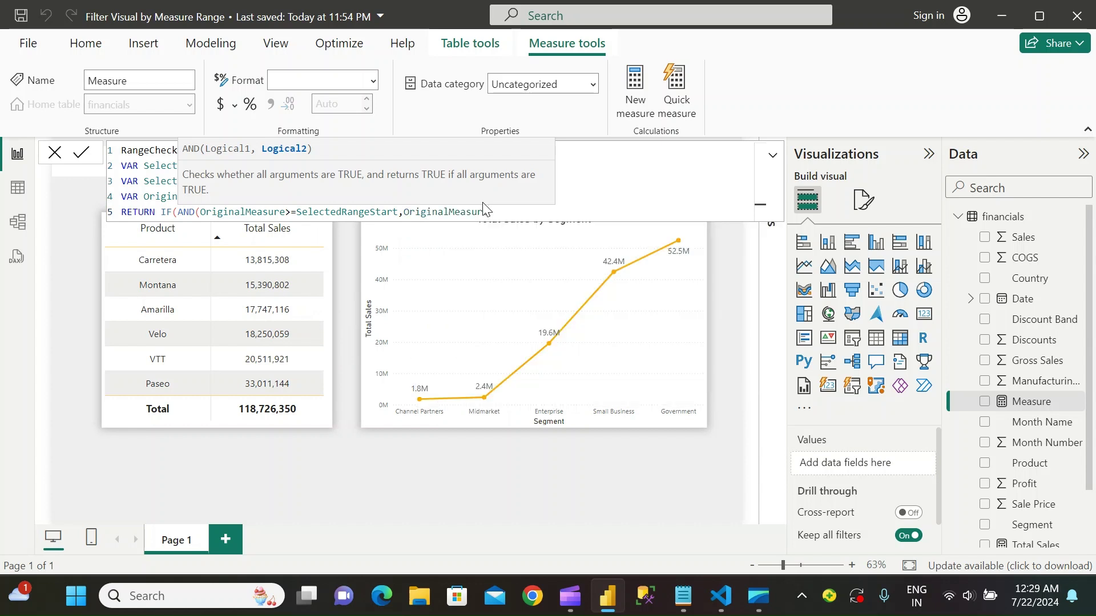
{"action": "type", "text": "="}
{"action": "type", "text": "ORI"}
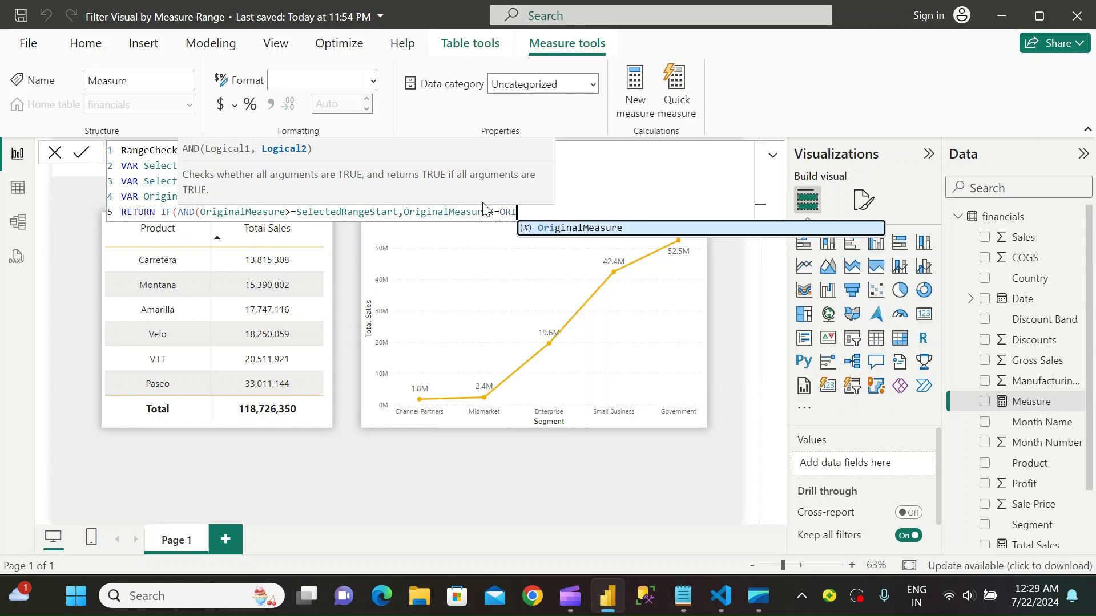
{"action": "type", "text": "GI"}
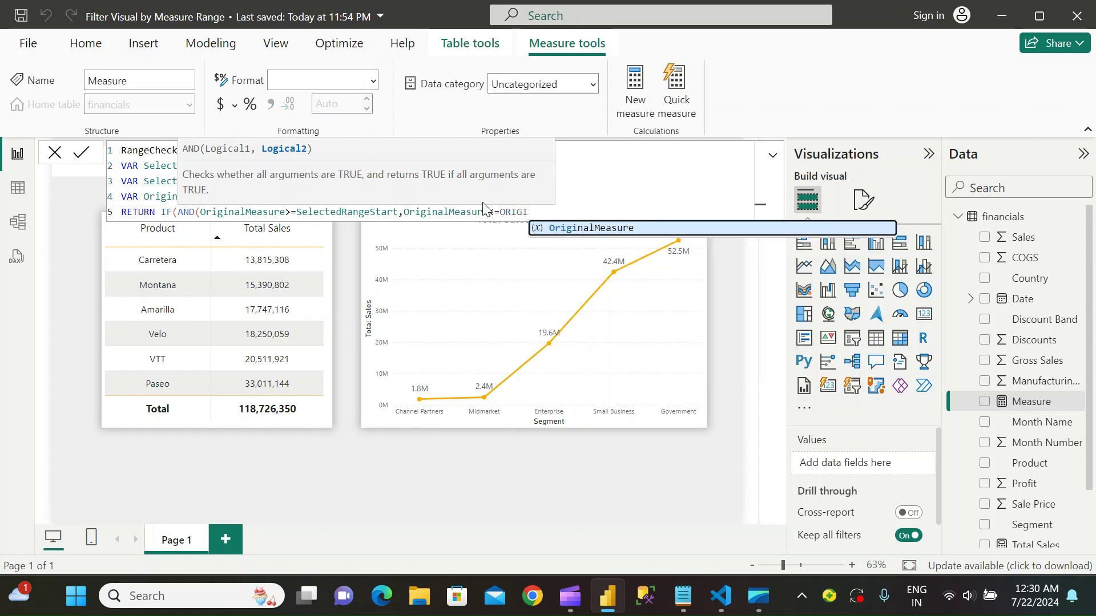
Complete the condition OriginalMeasure <= SelectedRangeEnd),1,0) and commit the RangeCheck measure
{"action": "key", "text": "BackSpace"}
{"action": "key", "text": "BackSpace"}
{"action": "key", "text": "BackSpace"}
{"action": "key", "text": "BackSpace"}
{"action": "key", "text": "BackSpace"}
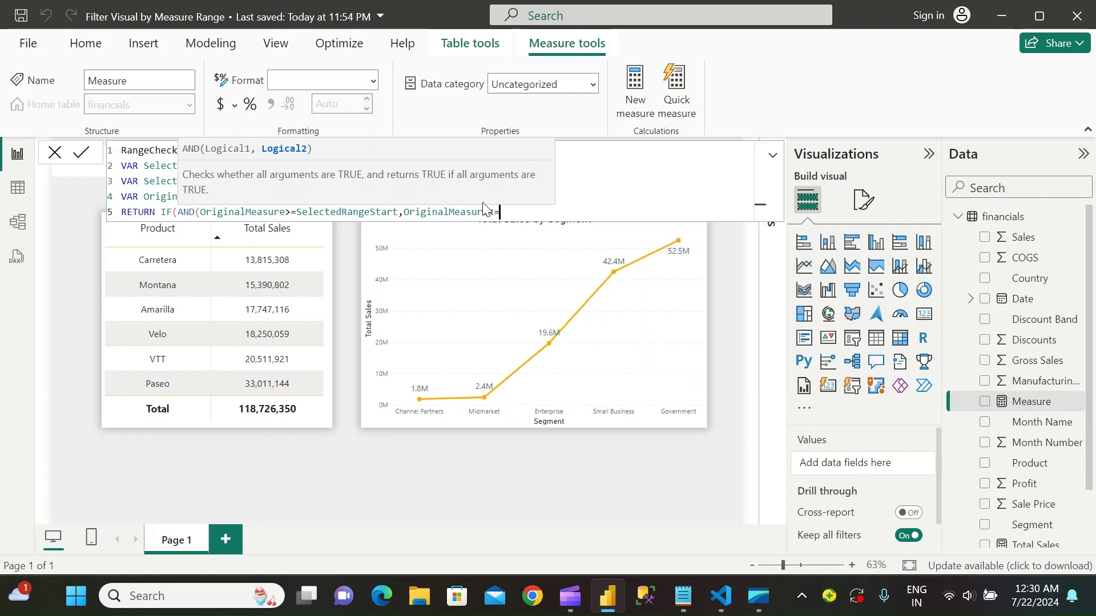
{"action": "type", "text": "SELE"}
{"action": "key", "text": "Down"}
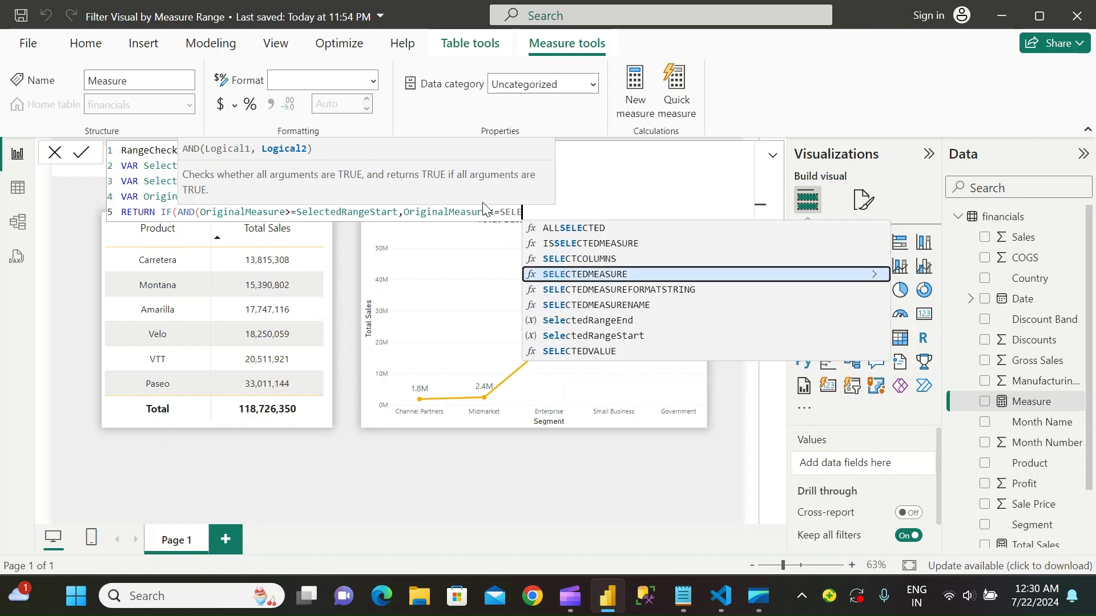
{"action": "key", "text": "Down"}
{"action": "key", "text": "Down"}
{"action": "key", "text": "Down"}
{"action": "key", "text": "Tab"}
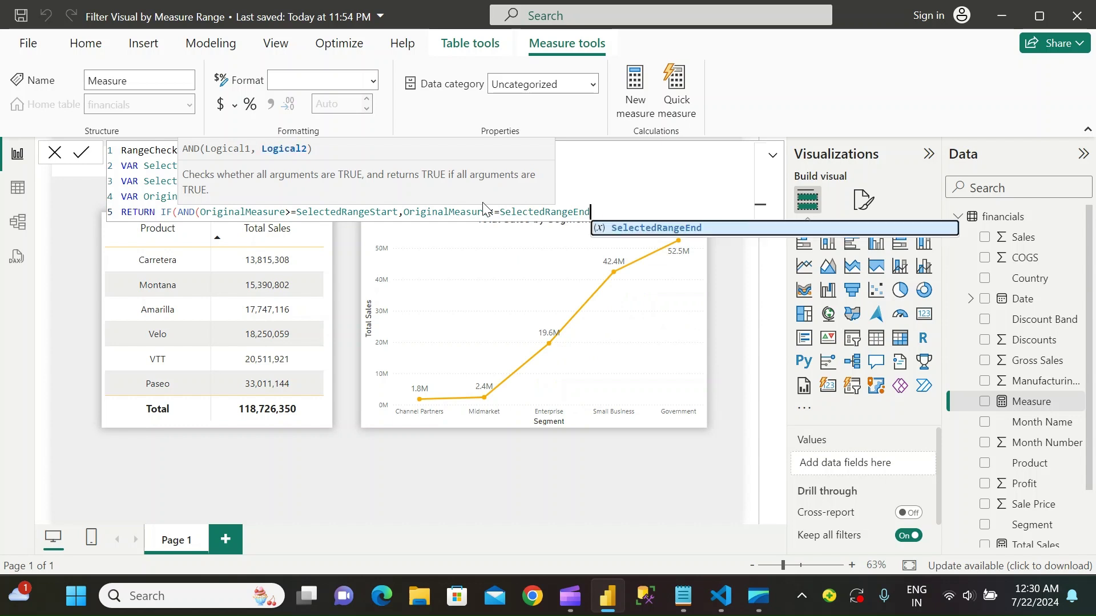
{"action": "type", "text": "),1"}
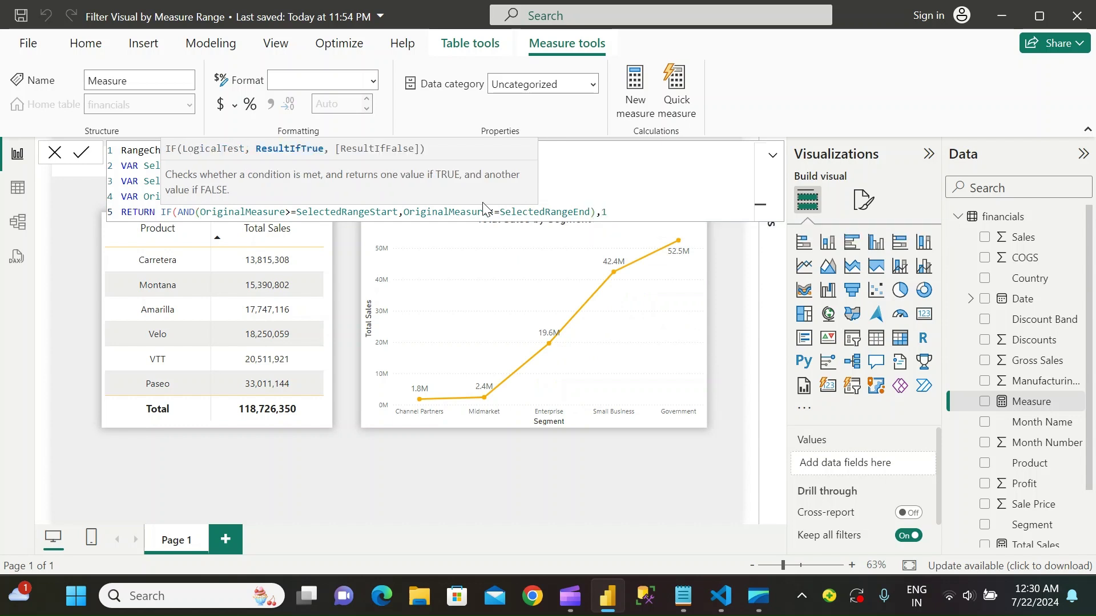
{"action": "type", "text": ",0"}
{"action": "type", "text": ")"}
{"action": "key", "text": "Return"}
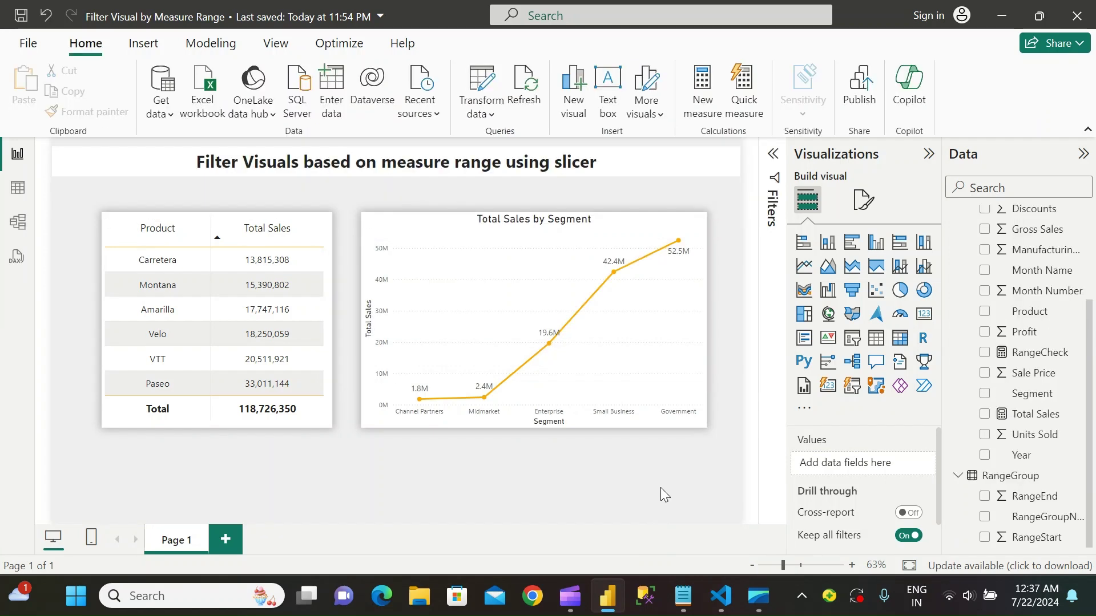
{"action": "mouse_move", "coordinate": [1038, 517]}
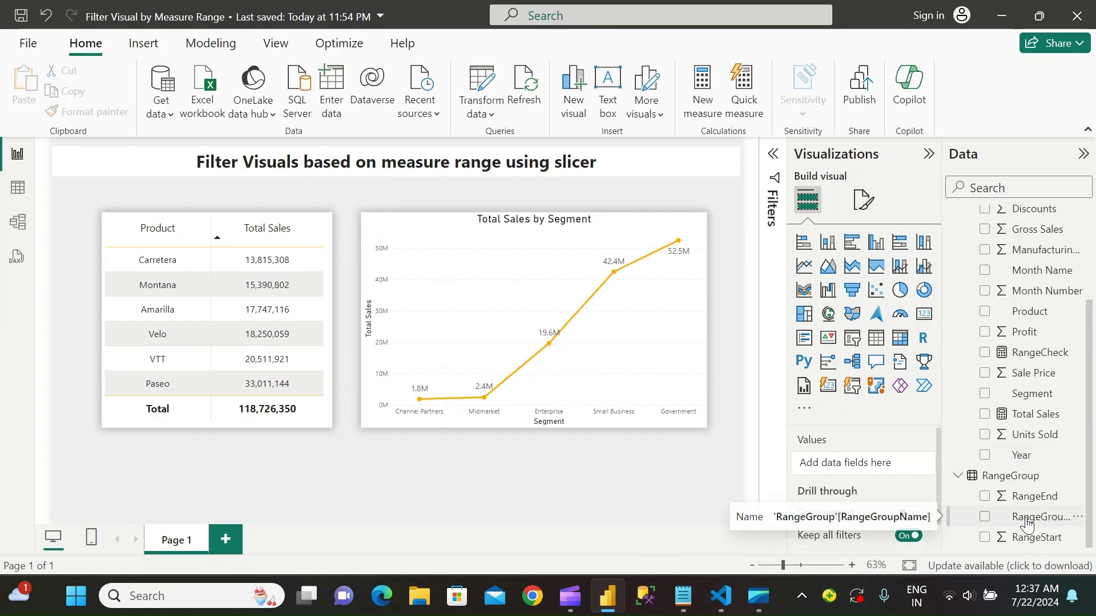
Add RangeGroupName below the chart as a slicer listing 0-10M through 30-40M
{"action": "left_click_drag", "start_coordinate": [1026, 524], "coordinate": [499, 511]}
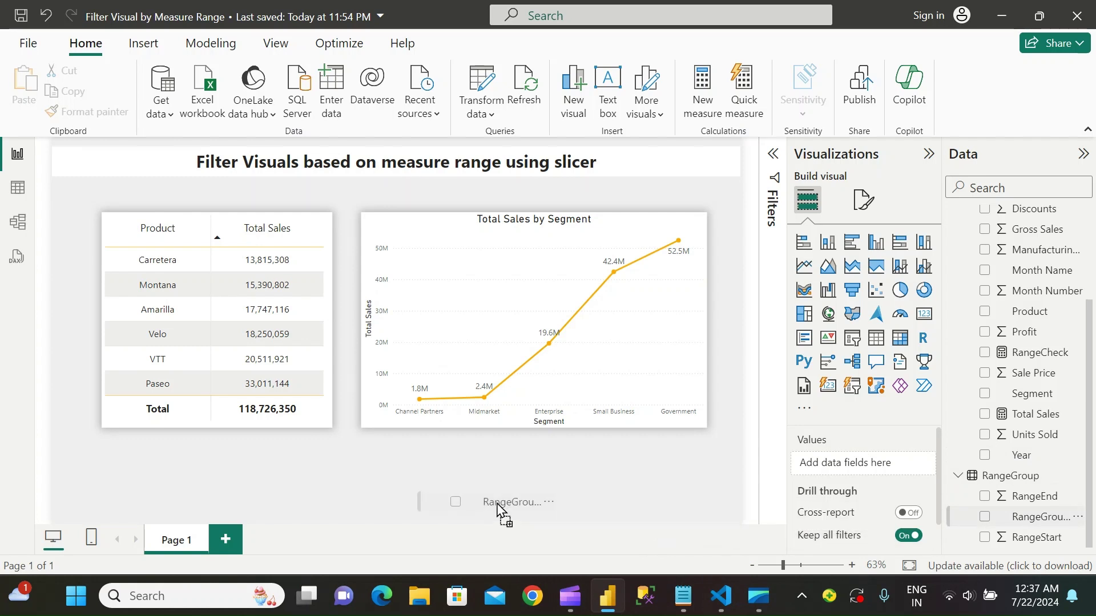
{"action": "left_click", "coordinate": [851, 339]}
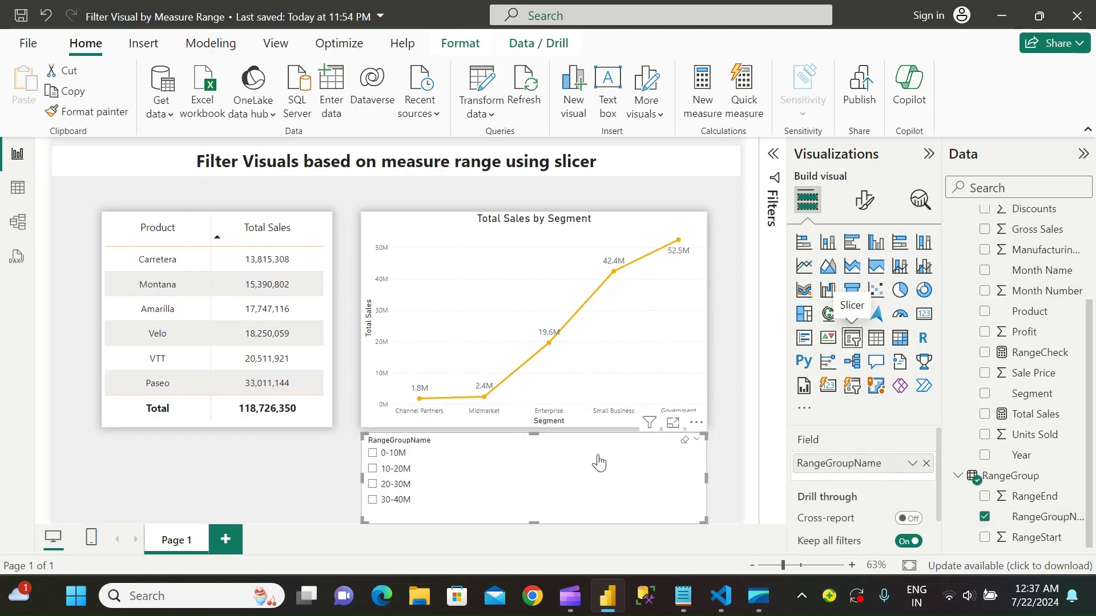
Filter the product sales table visual to RangeCheck is 1
{"action": "left_click", "coordinate": [331, 221]}
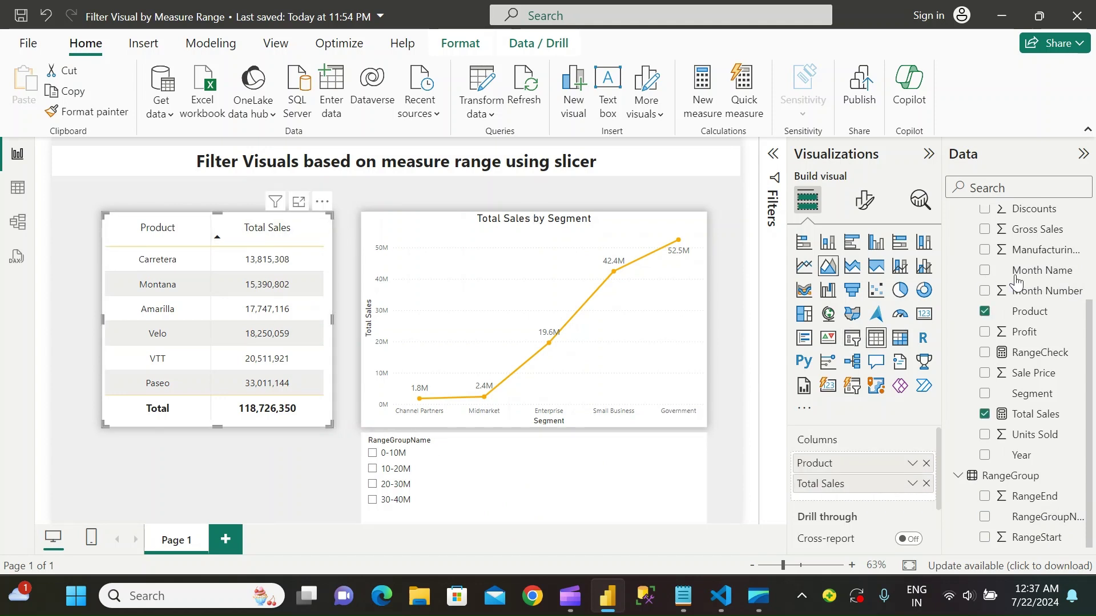
{"action": "left_click", "coordinate": [769, 154]}
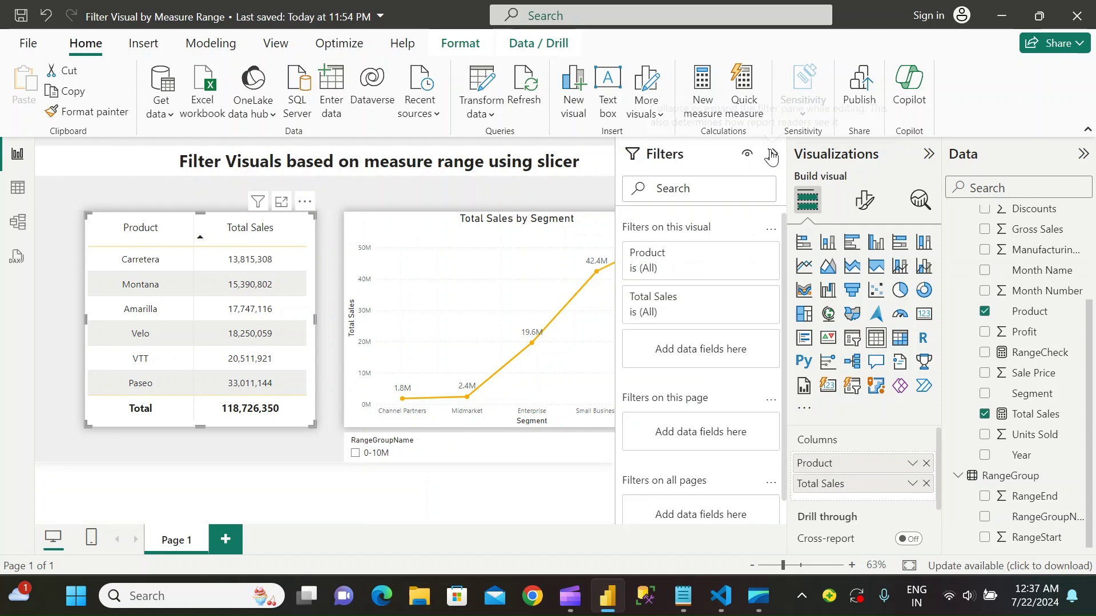
{"action": "scroll", "coordinate": [997, 380], "scroll_direction": "up", "scroll_amount": 2}
{"action": "scroll", "coordinate": [997, 379], "scroll_direction": "up", "scroll_amount": 1}
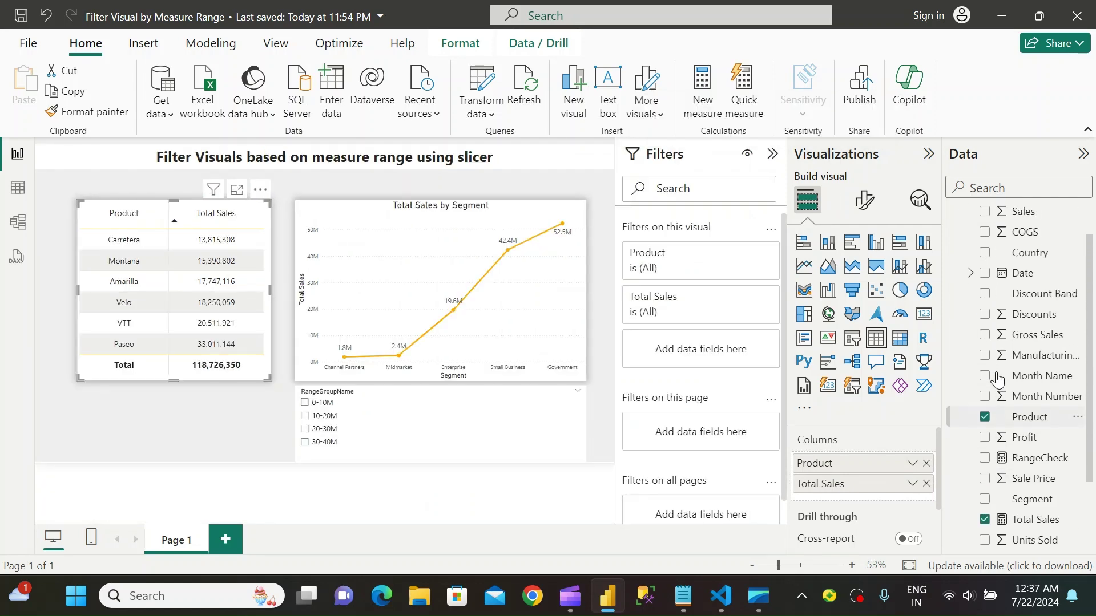
{"action": "scroll", "coordinate": [998, 379], "scroll_direction": "down", "scroll_amount": 1}
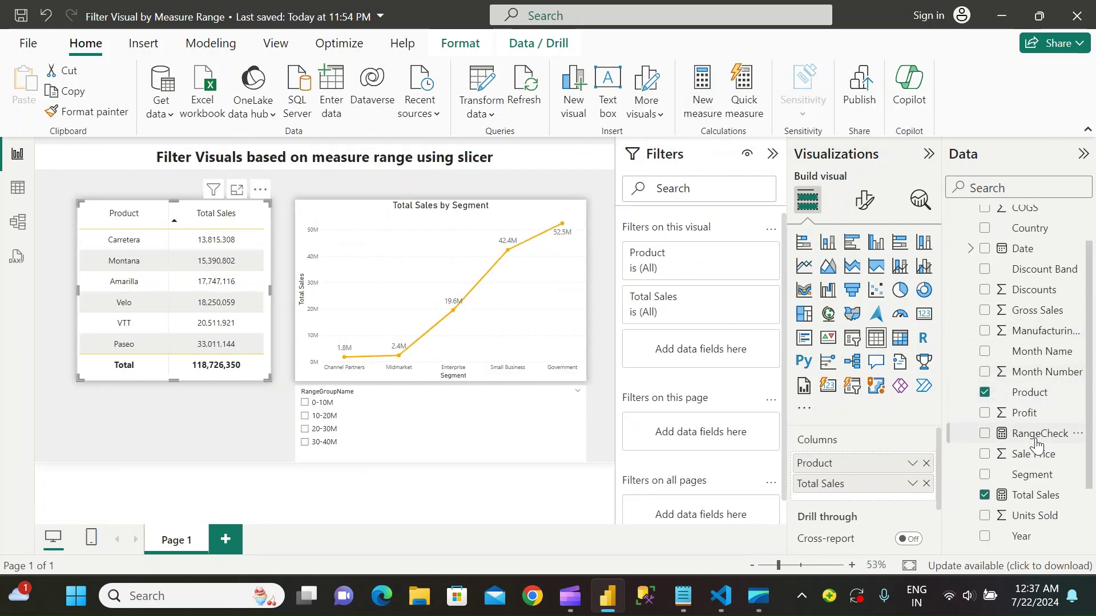
{"action": "left_click_drag", "start_coordinate": [1036, 436], "coordinate": [711, 377]}
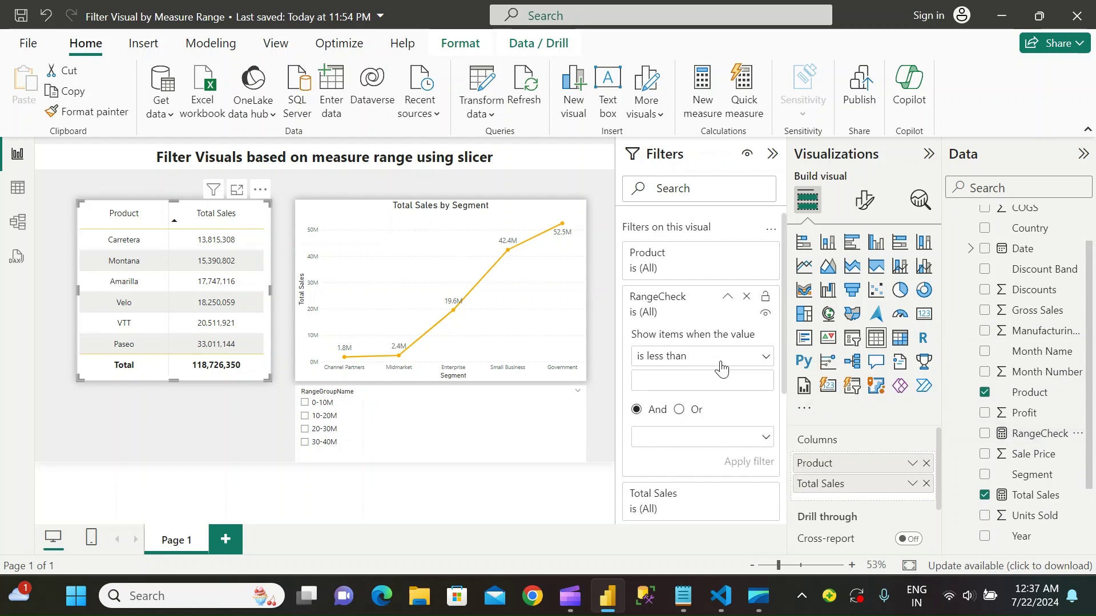
{"action": "left_click", "coordinate": [691, 367]}
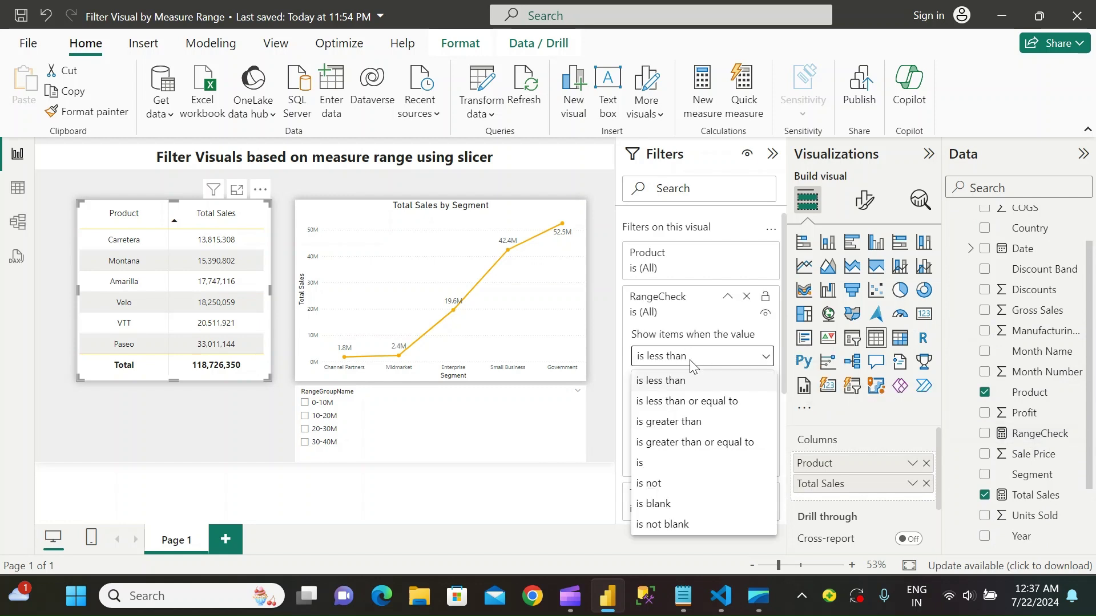
{"action": "left_click", "coordinate": [660, 463]}
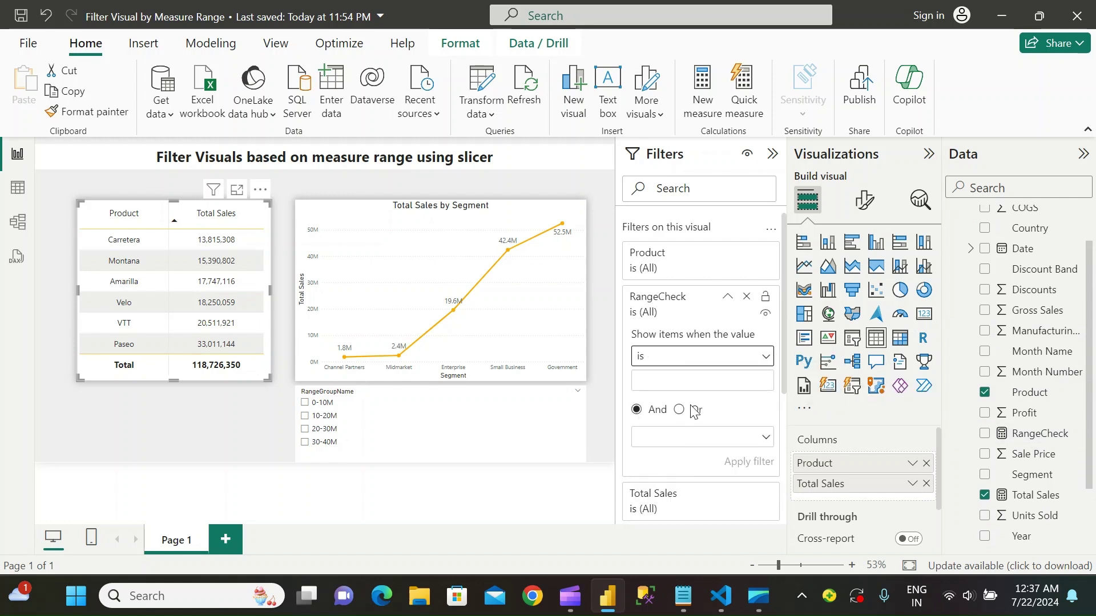
{"action": "left_click", "coordinate": [660, 384]}
{"action": "type", "text": "1"}
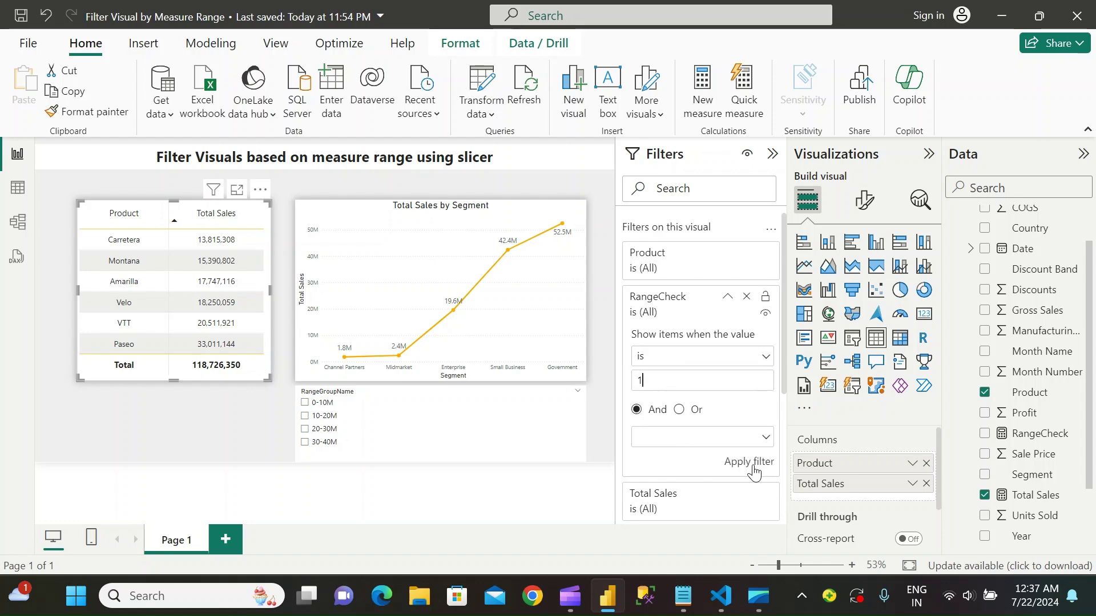
{"action": "left_click", "coordinate": [748, 461]}
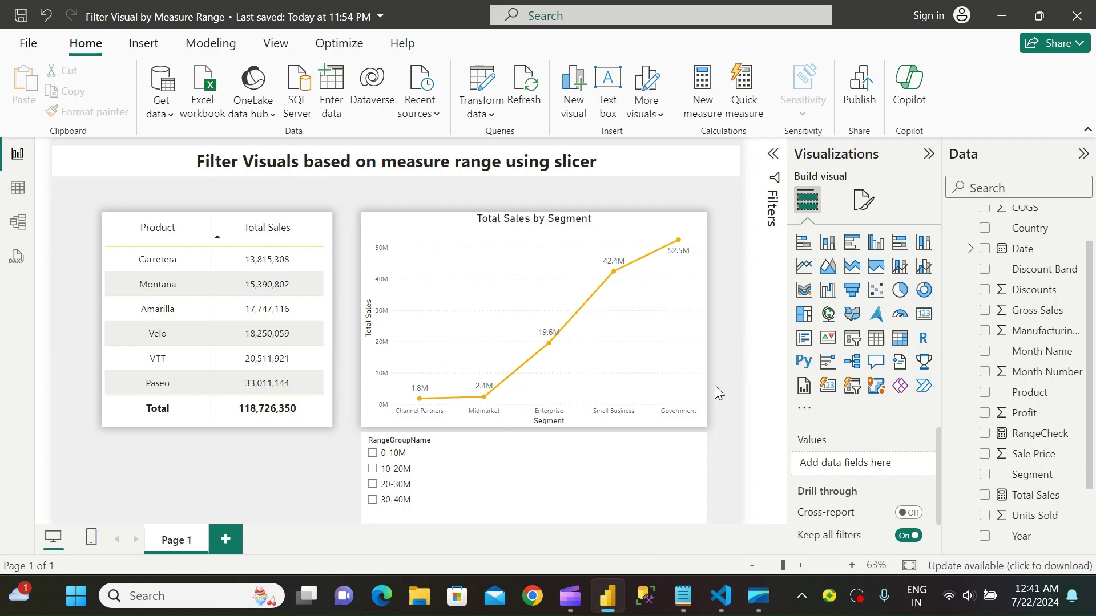
Step the slicer through 10-20M, 20-30M and 30-40M, leaving only Paseo in the table
{"action": "left_click", "coordinate": [402, 471]}
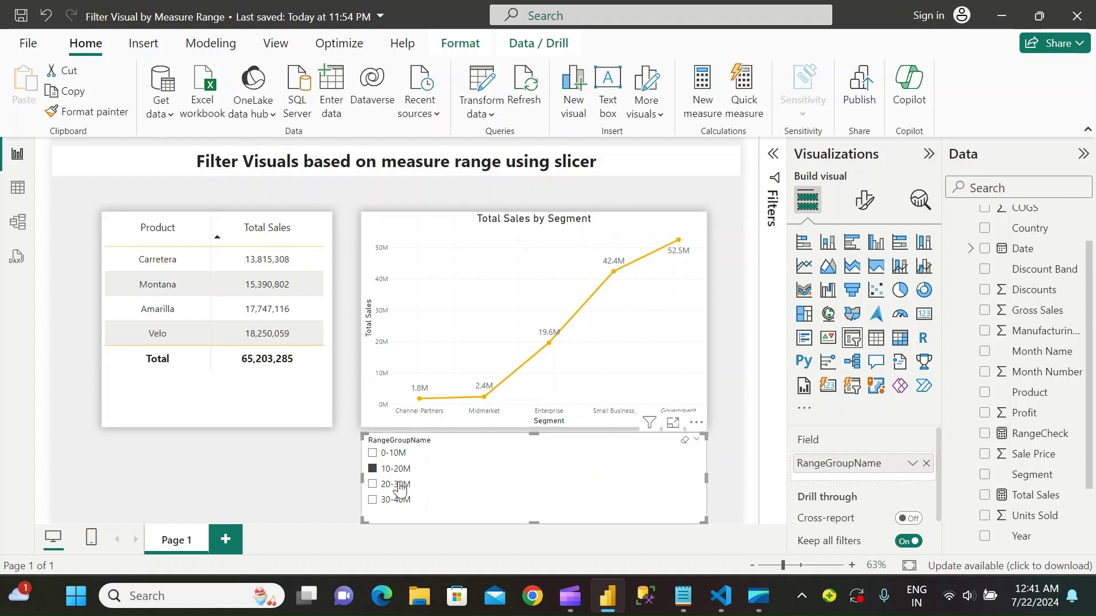
{"action": "mouse_move", "coordinate": [394, 485]}
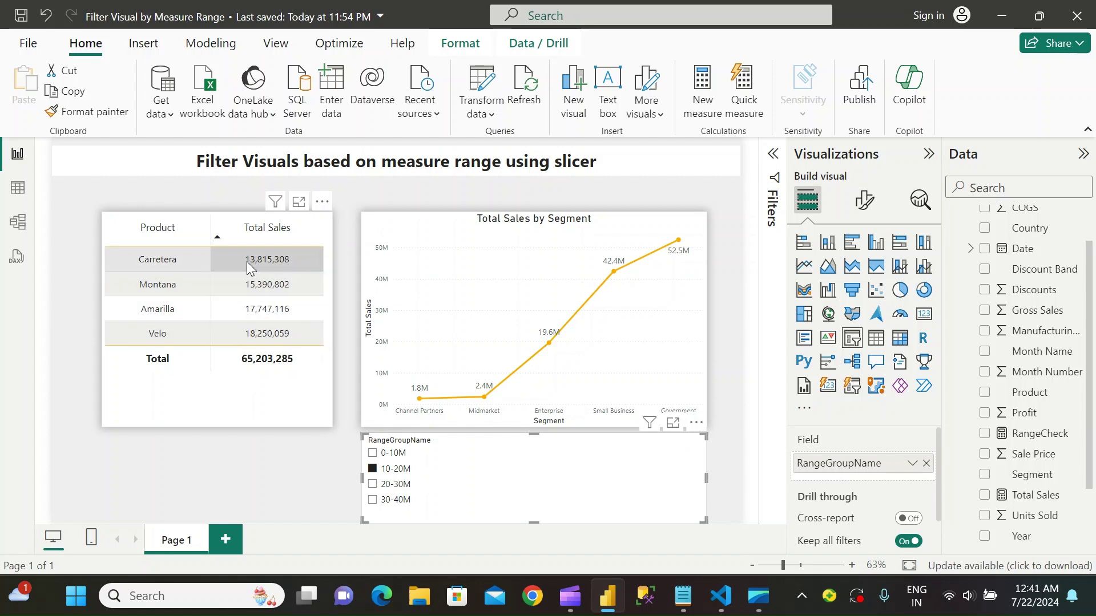
{"action": "left_click", "coordinate": [394, 484]}
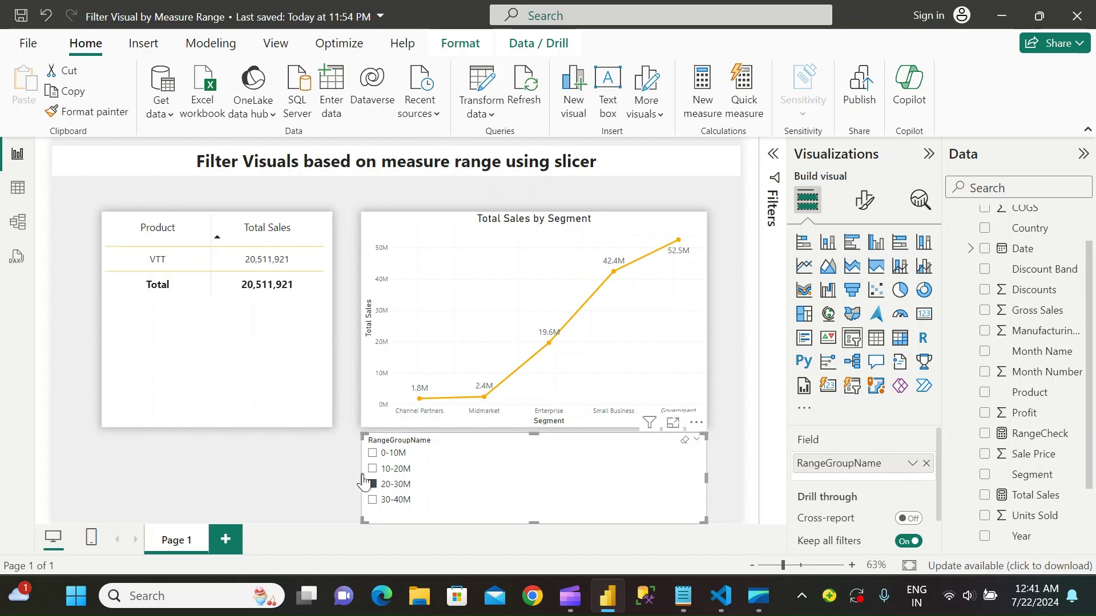
{"action": "left_click", "coordinate": [390, 501]}
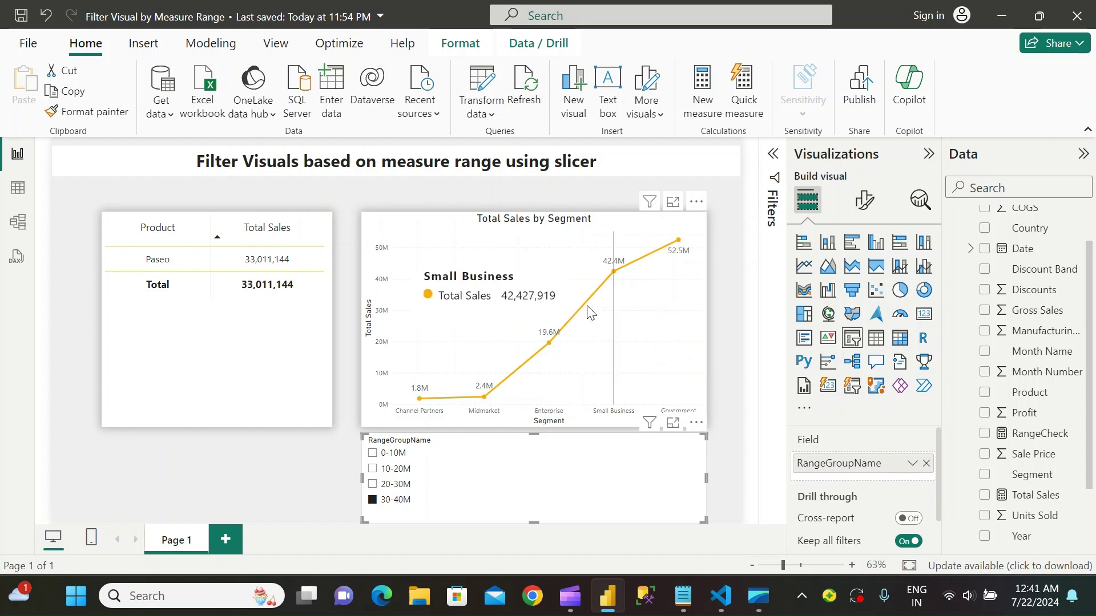
{"action": "left_click", "coordinate": [685, 221]}
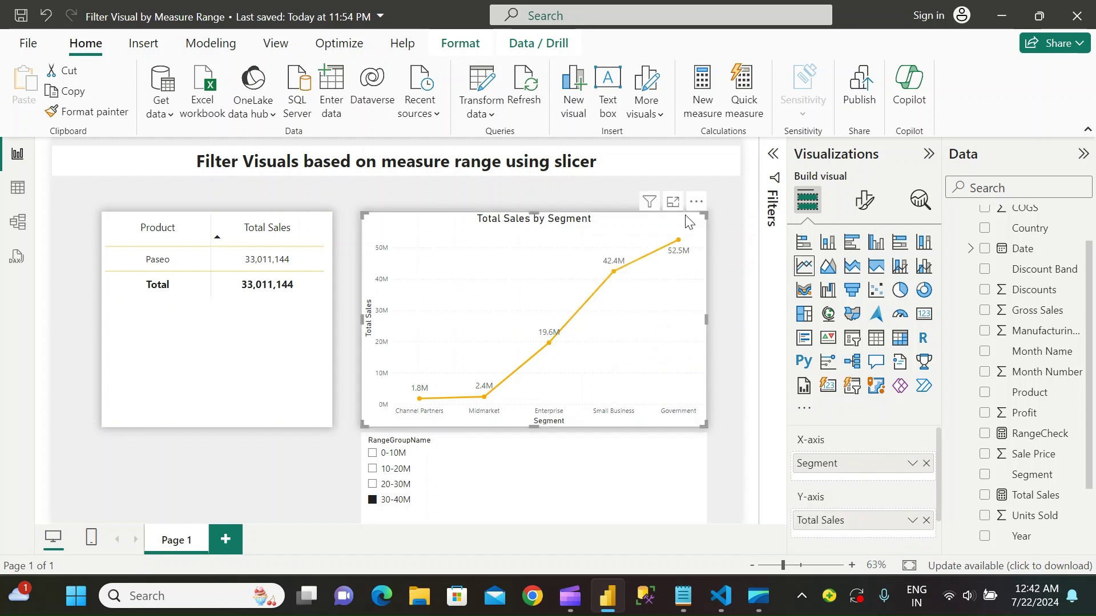
Filter the Total Sales by Segment line chart to RangeCheck is 1
{"action": "left_click", "coordinate": [772, 156]}
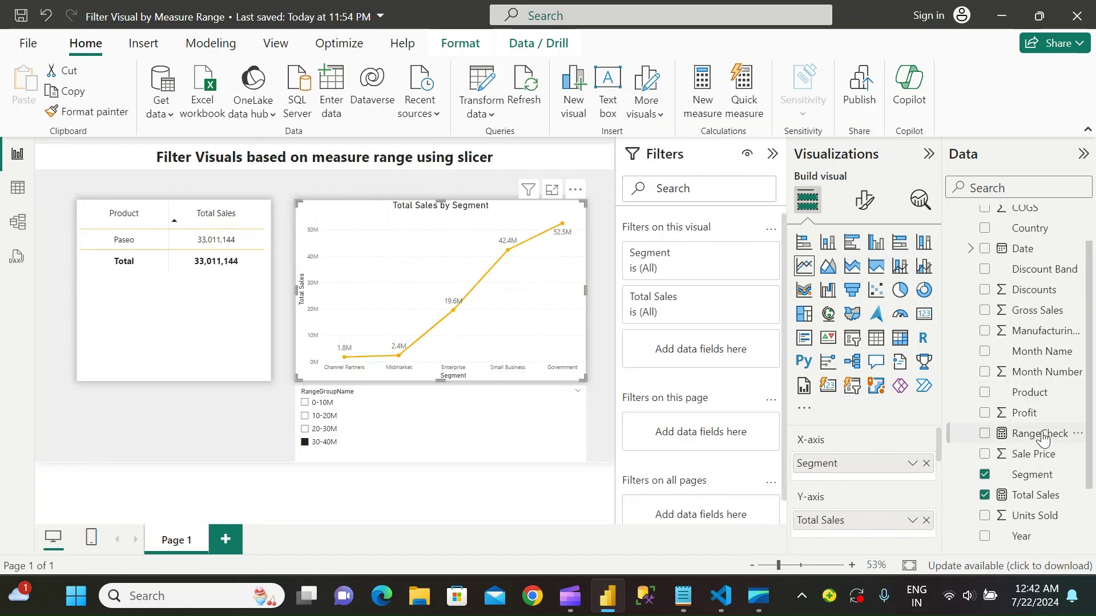
{"action": "left_click_drag", "start_coordinate": [1042, 434], "coordinate": [711, 347]}
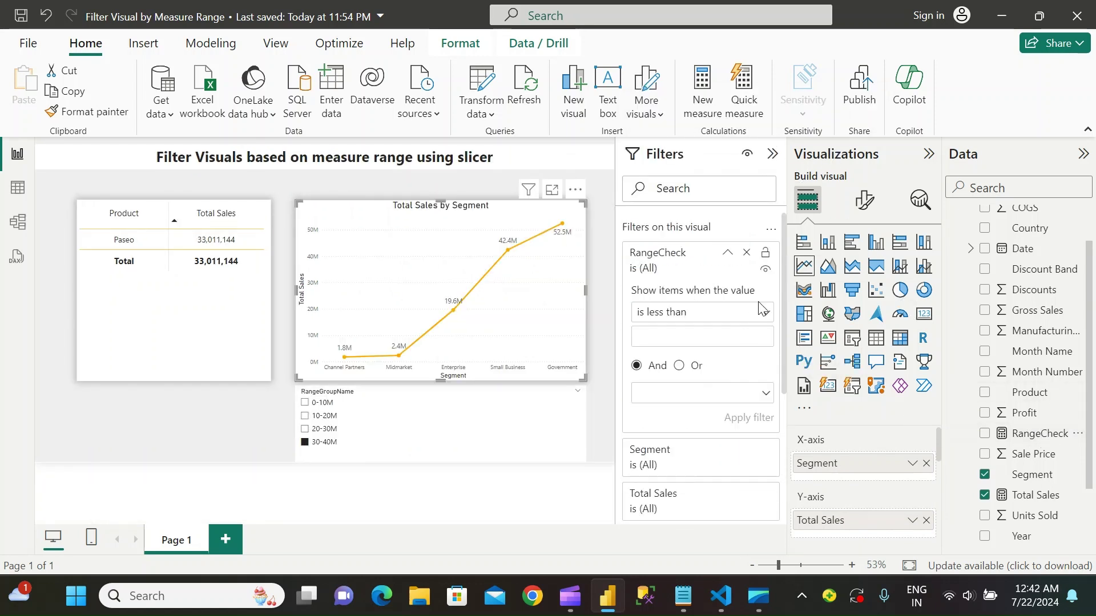
{"action": "left_click", "coordinate": [733, 324]}
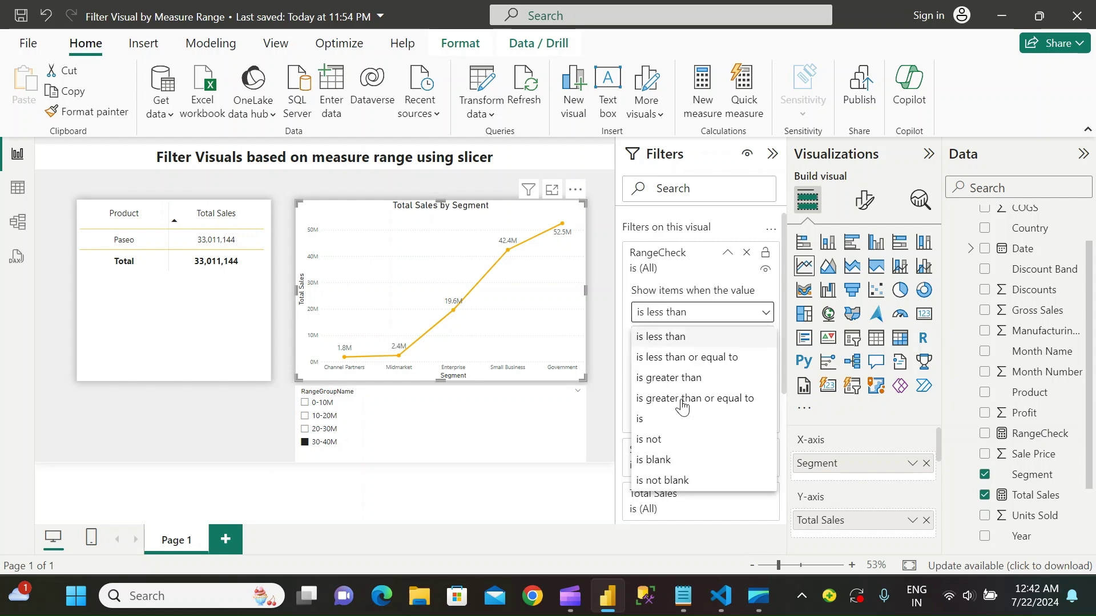
{"action": "left_click", "coordinate": [674, 418]}
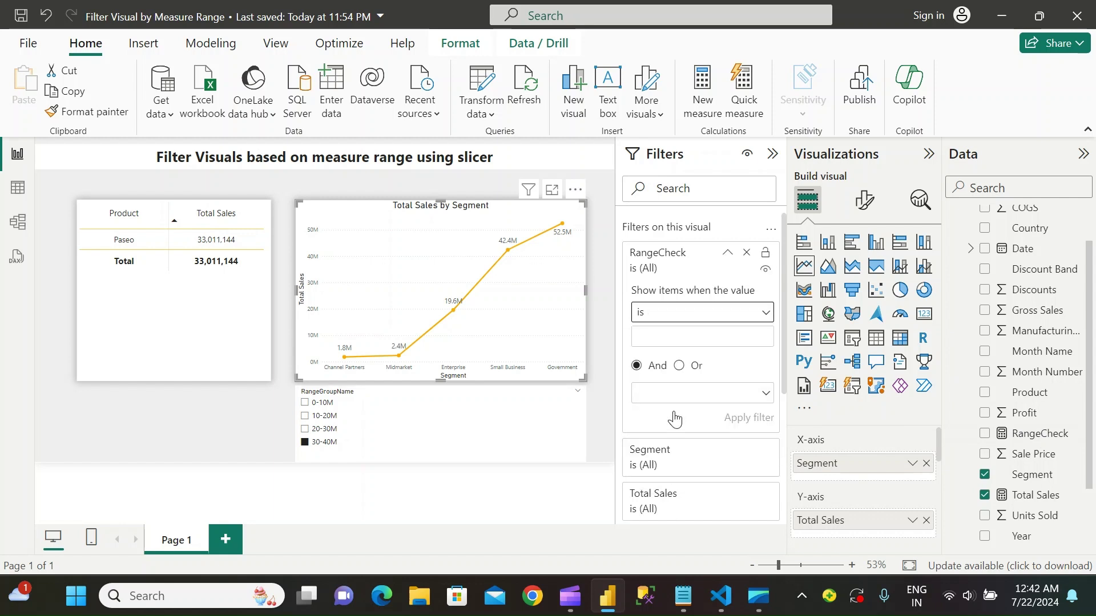
{"action": "left_click", "coordinate": [669, 336]}
{"action": "type", "text": "1"}
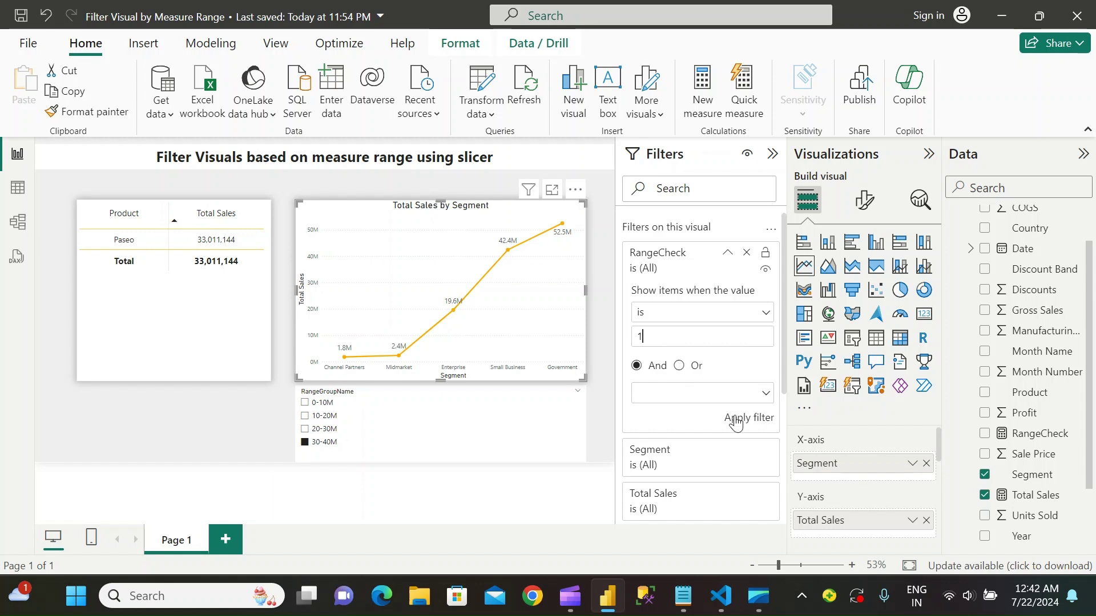
{"action": "left_click", "coordinate": [735, 417]}
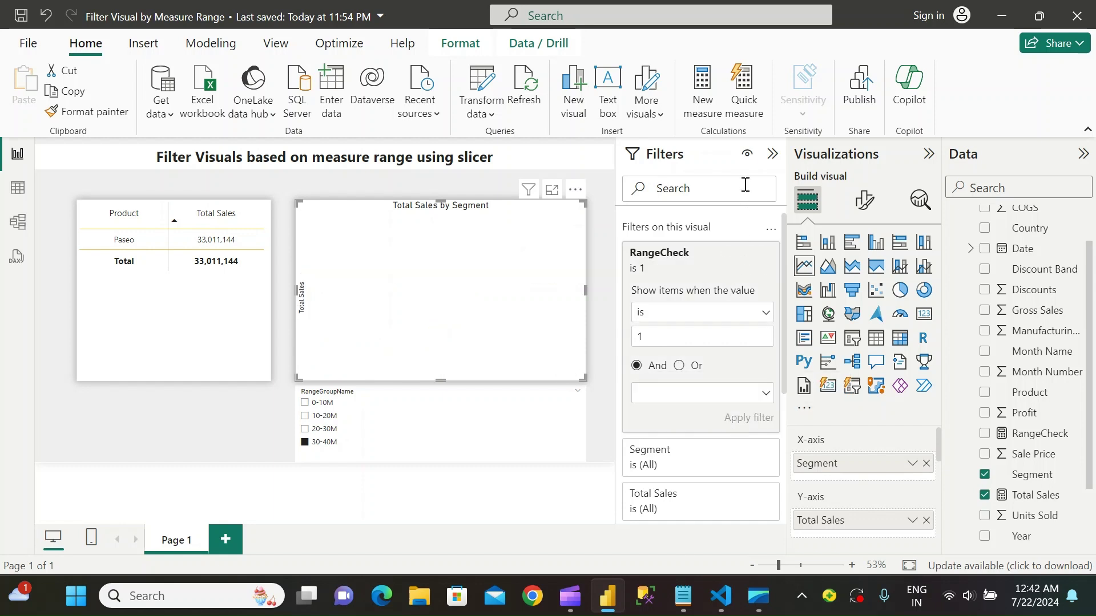
{"action": "left_click", "coordinate": [772, 153]}
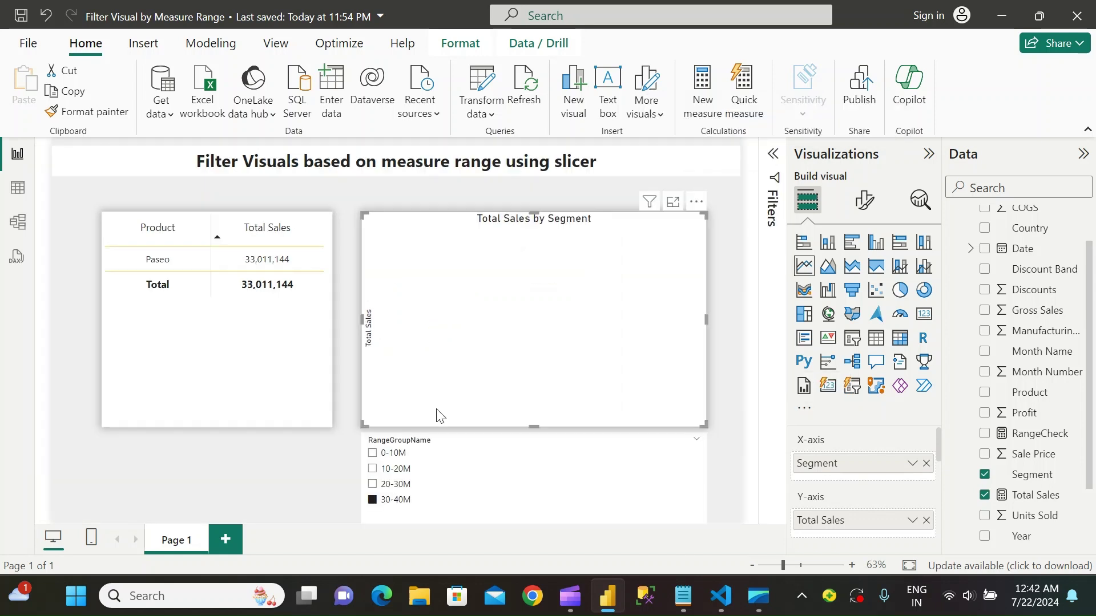
{"action": "left_click", "coordinate": [396, 472]}
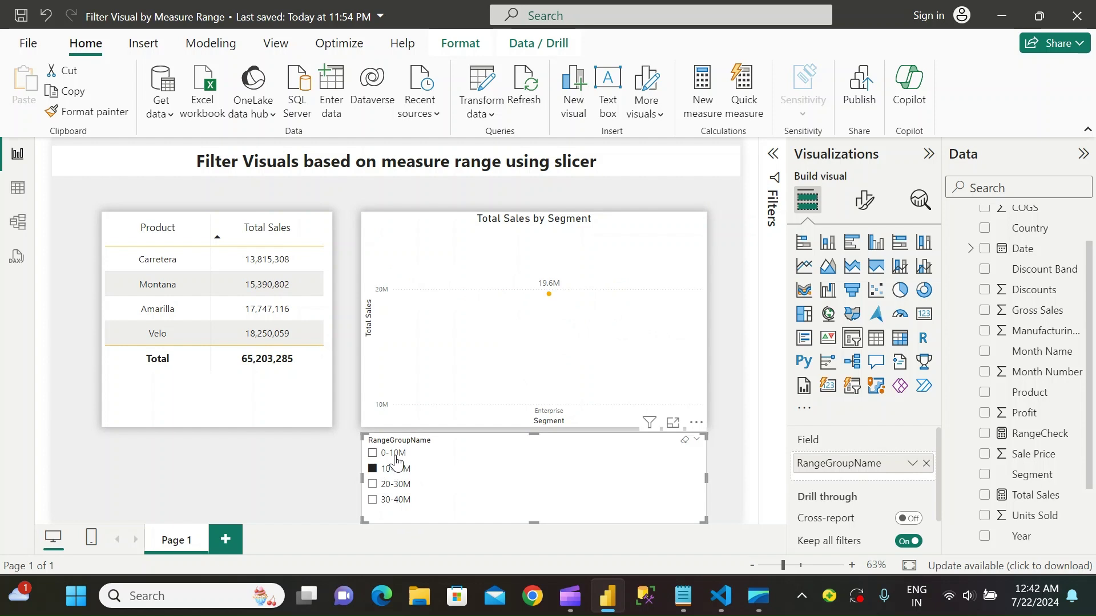
{"action": "left_click", "coordinate": [395, 454]}
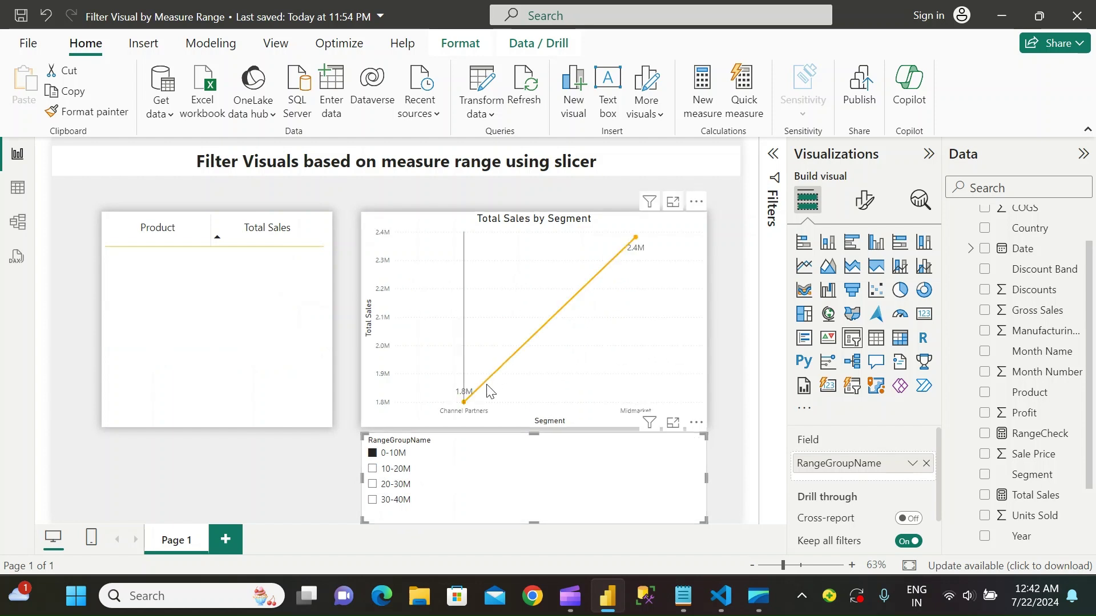
{"action": "left_click", "coordinate": [396, 484]}
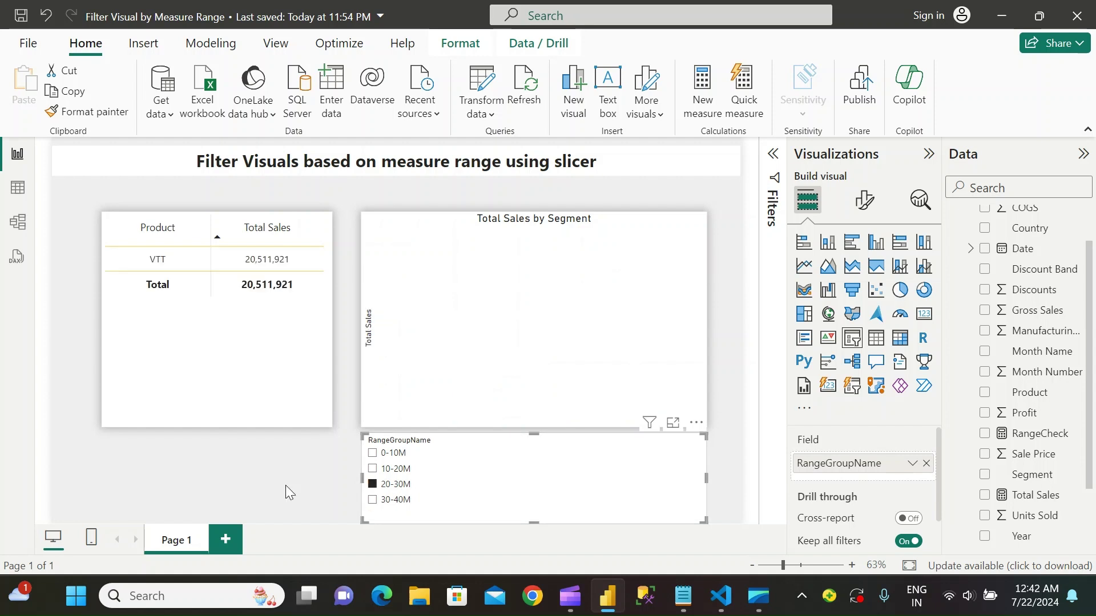
{"action": "left_click", "coordinate": [386, 500]}
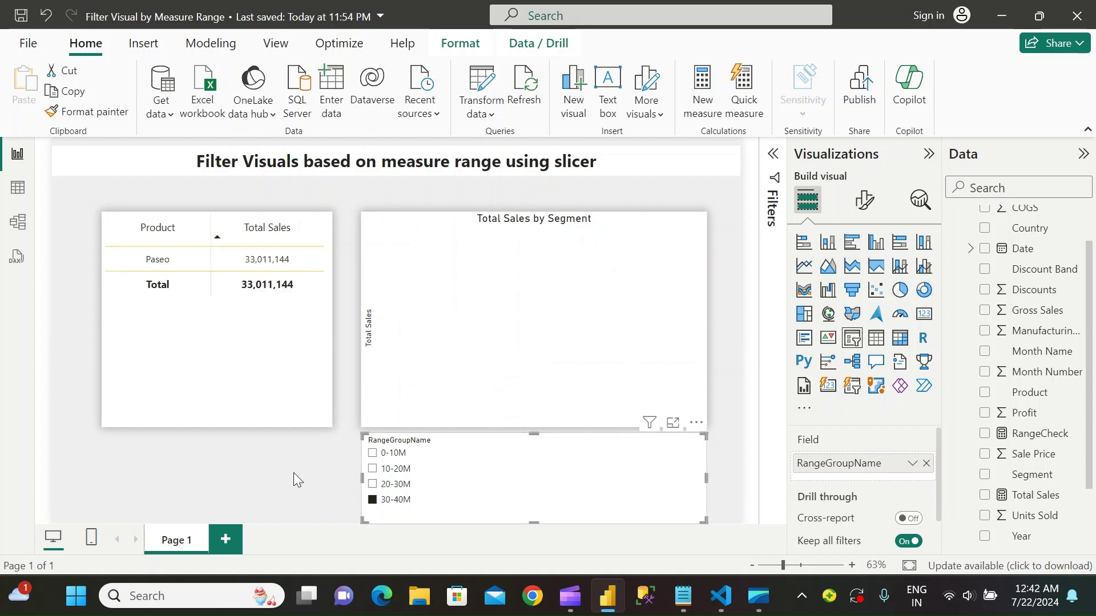